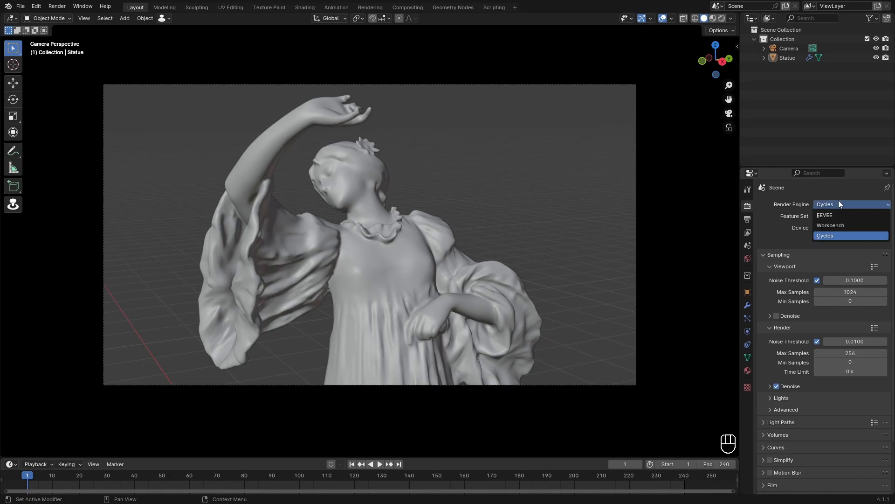
Set the render engine to EEVEE and switch the timeline area to the Shader Editor.
click(827, 215)
click(11, 464)
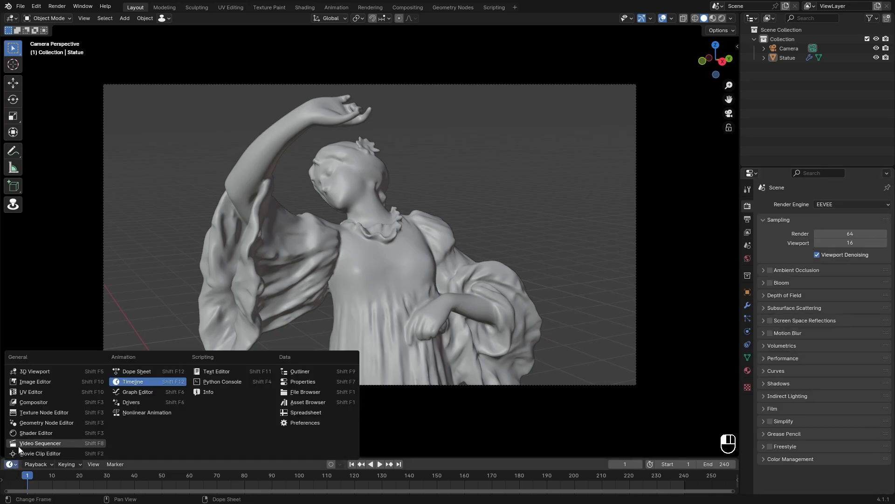
click(51, 441)
Rename the statue's material to HatchingShader.
click(378, 464)
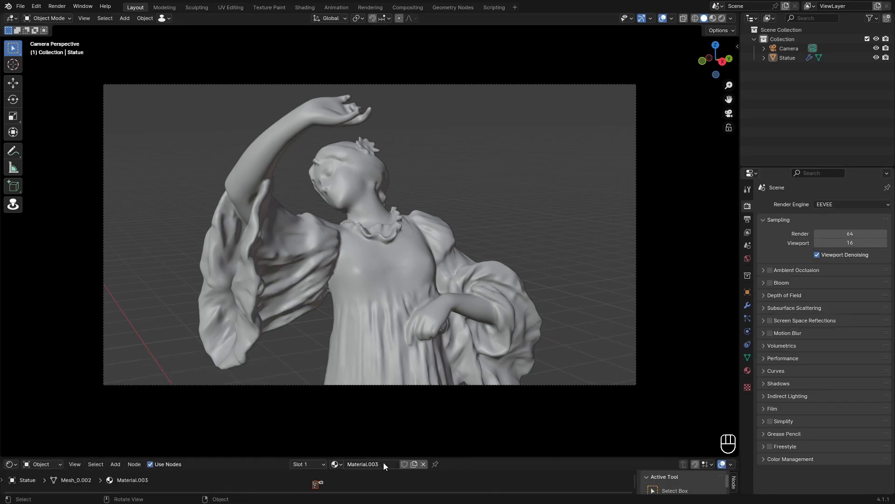
double_click(383, 463)
text(HatchingShader)
key(Return)
Enlarge the Shader Editor area and switch the viewport to rendered shading.
mouse_move(289, 456)
mouse_down()
mouse_move(292, 326)
mouse_move(299, 280)
mouse_move(319, 260)
mouse_up()
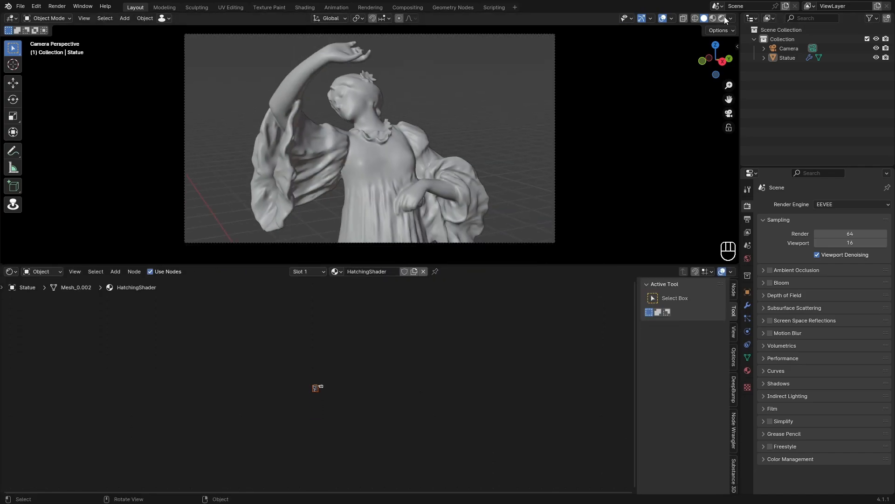
click(723, 19)
Replace the Principled BSDF with a Diffuse BSDF node and connect it to the Material Output's Surface.
scroll(236, 379, up, 10)
click(167, 358)
middle_drag(261, 390, 313, 359)
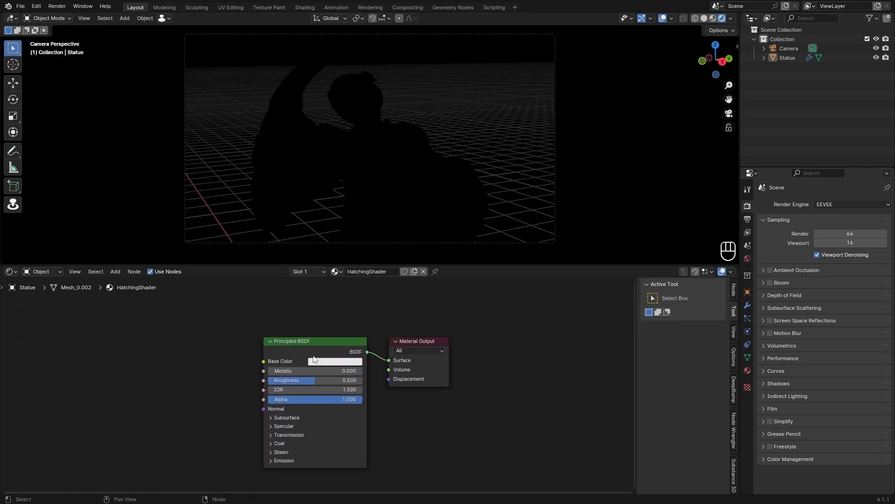
click(285, 343)
key(x)
key(shift+a)
text(di)
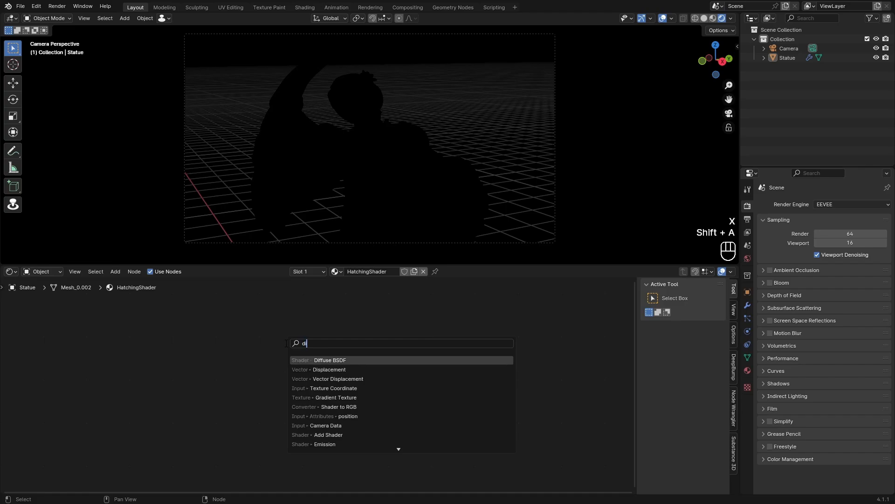
click(334, 360)
click(80, 331)
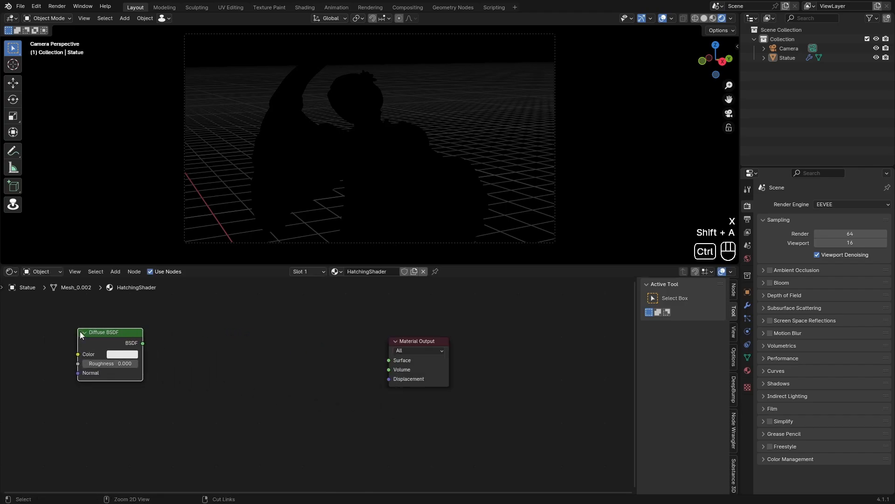
ctrl+shift+click(114, 337)
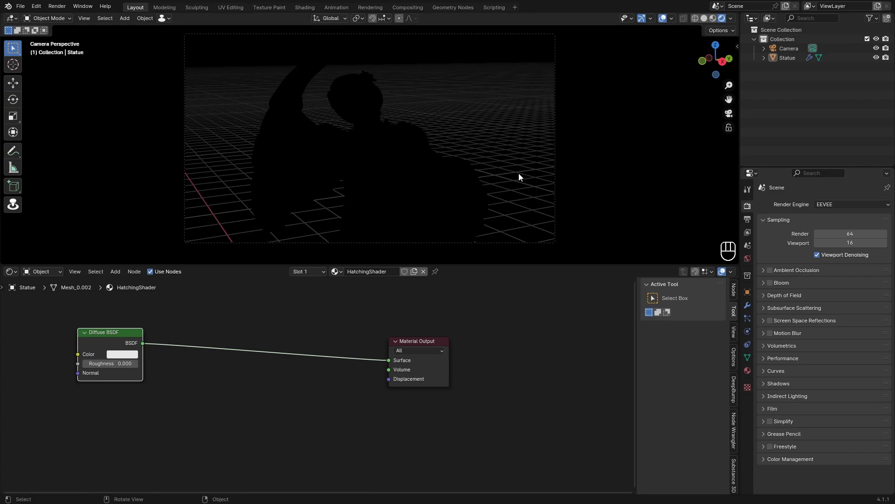
Paste the copied sun light into the scene to light the statue.
key(ctrl+v)
click(516, 133)
Add a Wave Texture node below the Diffuse BSDF and preview its colour through the Material Output.
middle_drag(238, 323, 305, 320)
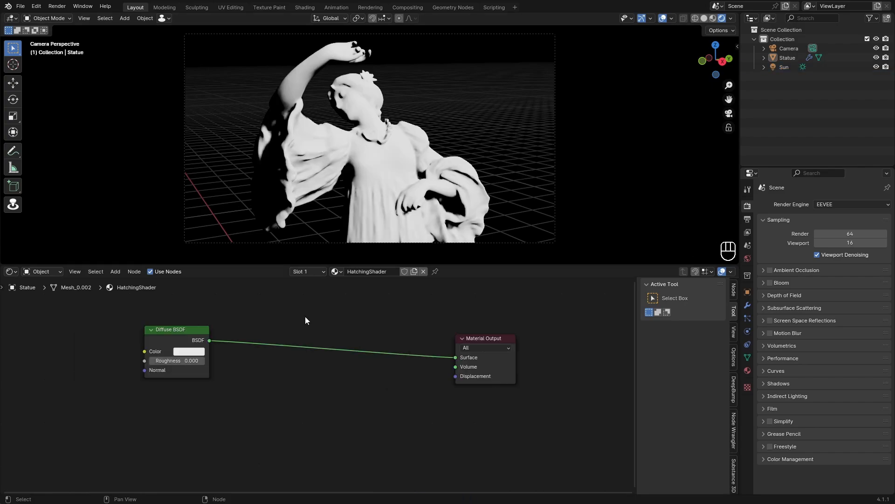
middle_drag(291, 354, 313, 366)
scroll(312, 365, up, 2)
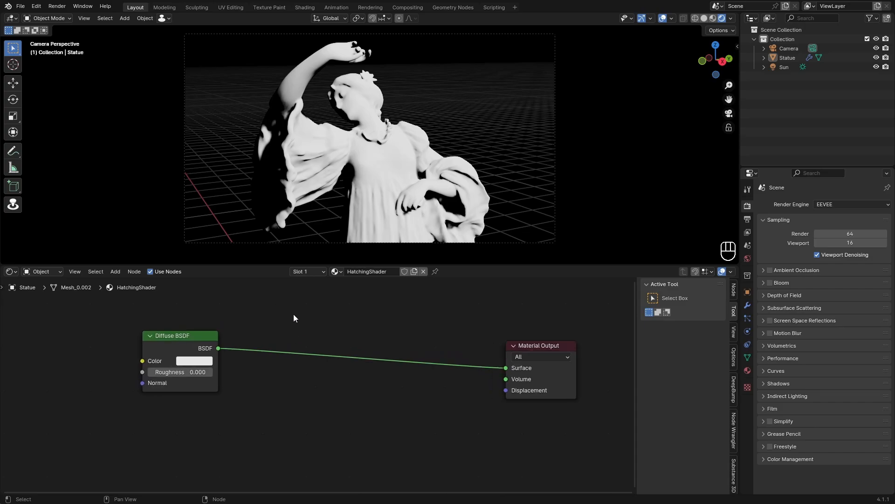
key(shift+a)
text(wa)
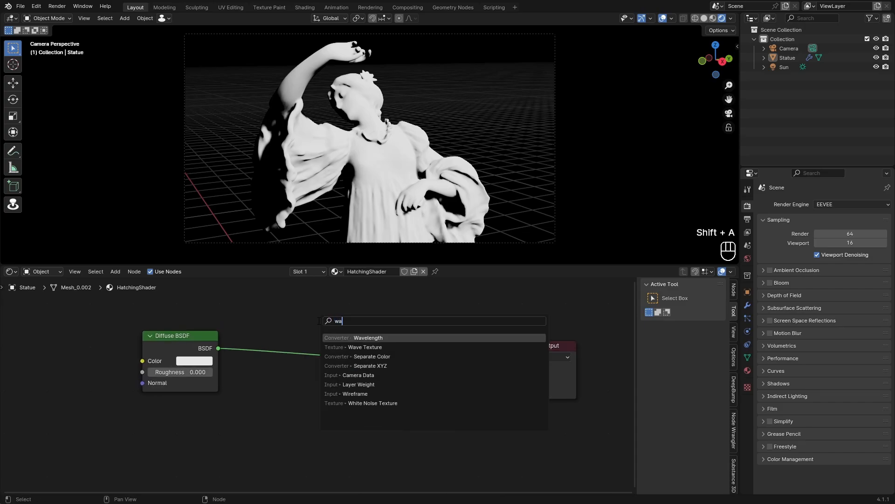
click(351, 346)
click(252, 380)
middle_drag(292, 395, 347, 361)
ctrl+shift+click(340, 351)
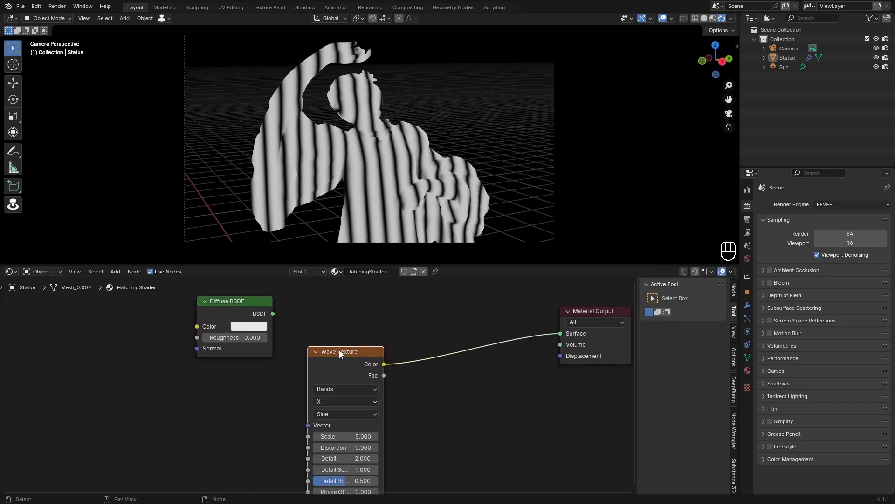
Move the Diffuse BSDF node up and away from the Wave Texture node.
middle_drag(345, 429, 371, 461)
scroll(372, 462, down, 1)
drag(275, 349, 209, 283)
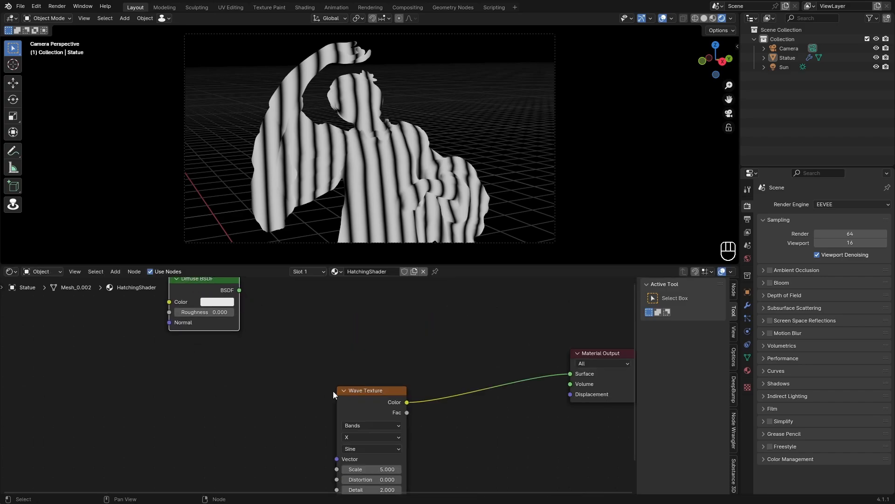
Try rotating the statue about the global Z axis to check how the stripes behave, and undo the rotation.
click(359, 133)
key(r)
key(z)
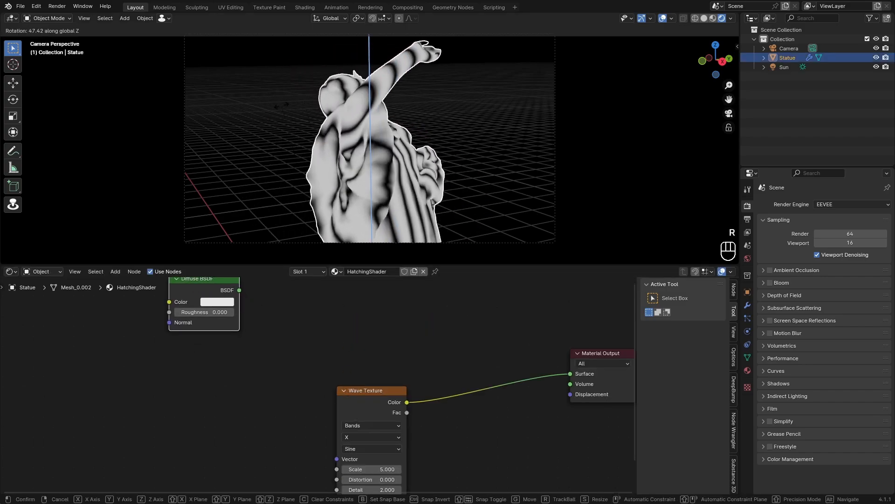
click(366, 155)
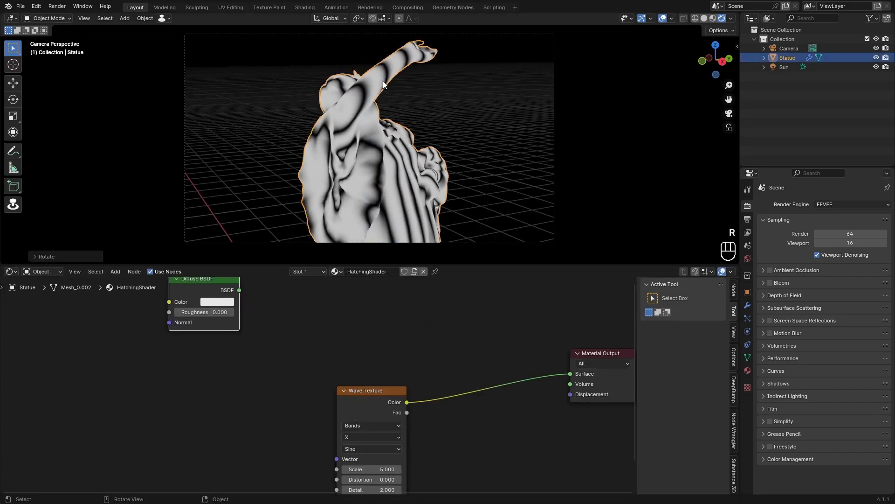
key(ctrl+z)
Add a Texture Coordinate node to the Wave Texture, link its Window output directly to Vector, and delete the Mapping node.
scroll(342, 382, down, 1)
middle_drag(342, 403, 379, 345)
click(379, 345)
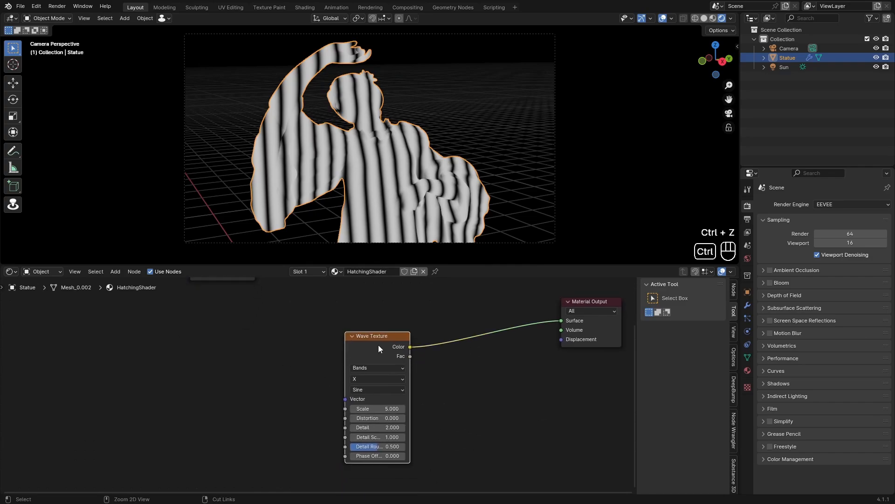
key(ctrl+t)
middle_drag(252, 380, 261, 343)
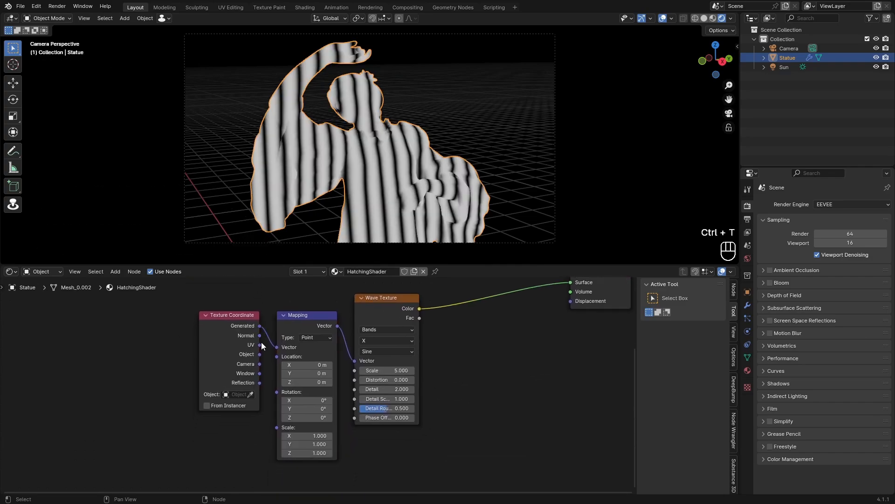
drag(259, 373, 362, 362)
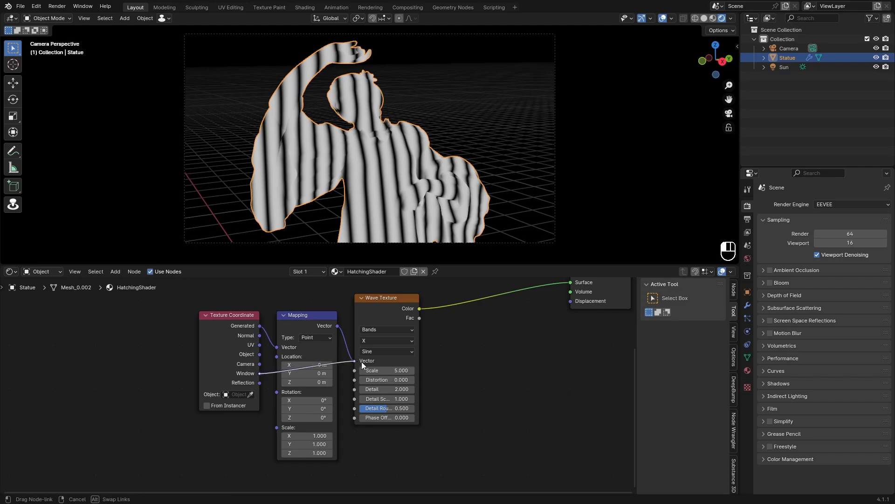
key(x)
Try rotating the statue about the global Z axis to check the window-mapped stripes, and cancel the rotation.
key(r)
key(z)
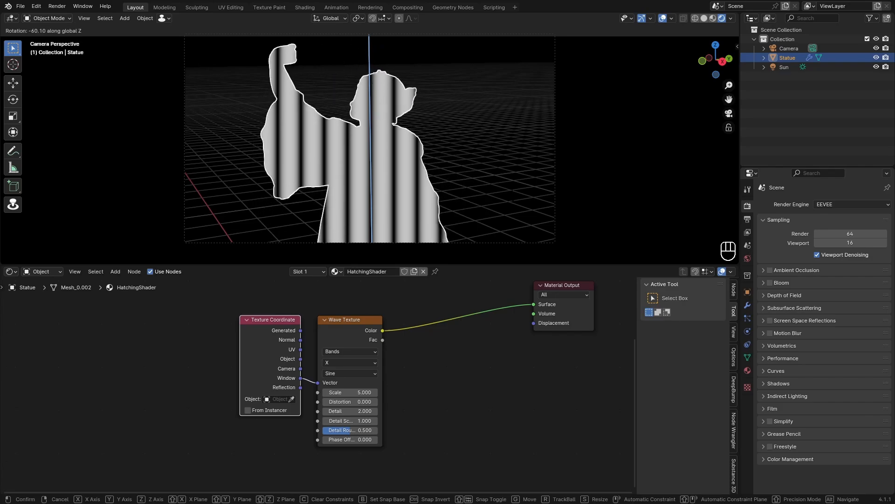
right_click(400, 124)
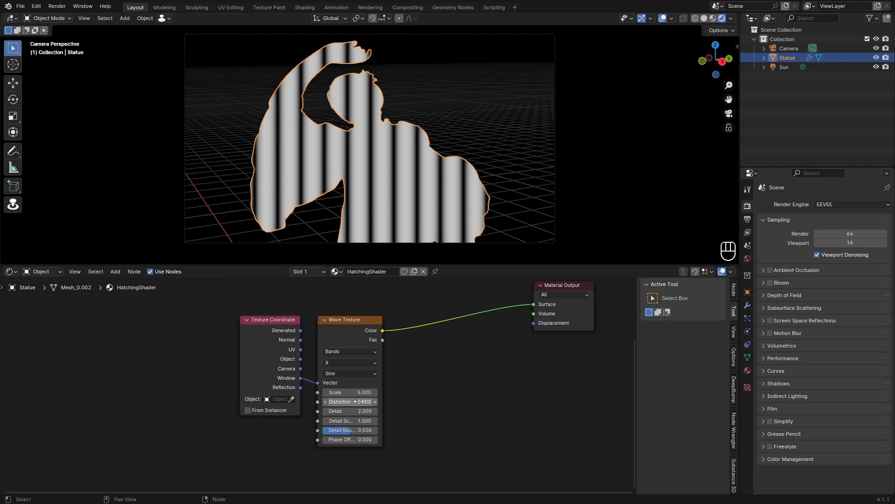
Try a scale of 100 on the Wave Texture and settle on 25.
mouse_move(355, 392)
mouse_down()
mouse_move(369, 392)
mouse_move(354, 392)
mouse_up()
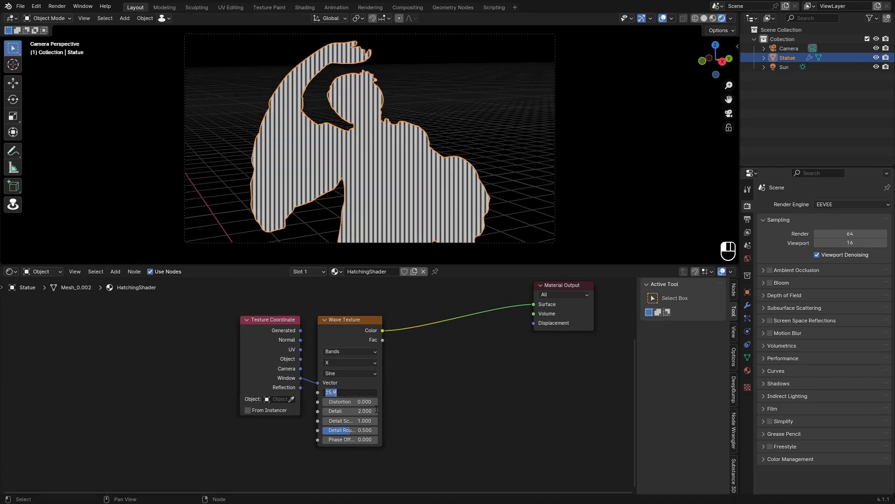
key(Return)
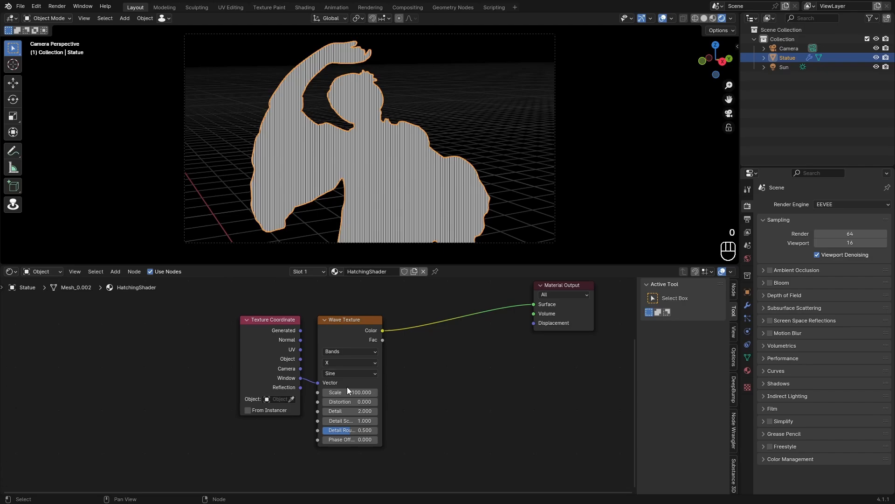
text(0)
key(Return)
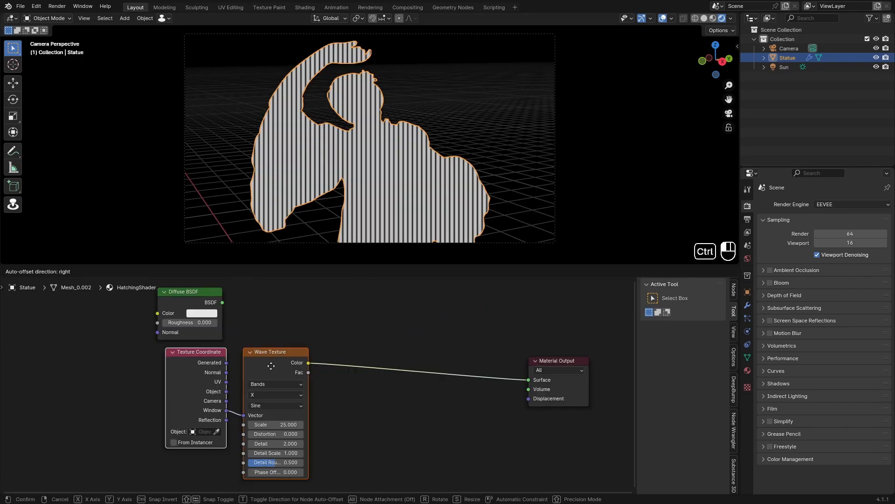
Align the Texture Coordinate and Wave Texture nodes beneath the Diffuse BSDF node.
ctrl+drag(270, 365, 271, 355)
click(254, 333)
ctrl+drag(197, 298, 197, 298)
click(298, 337)
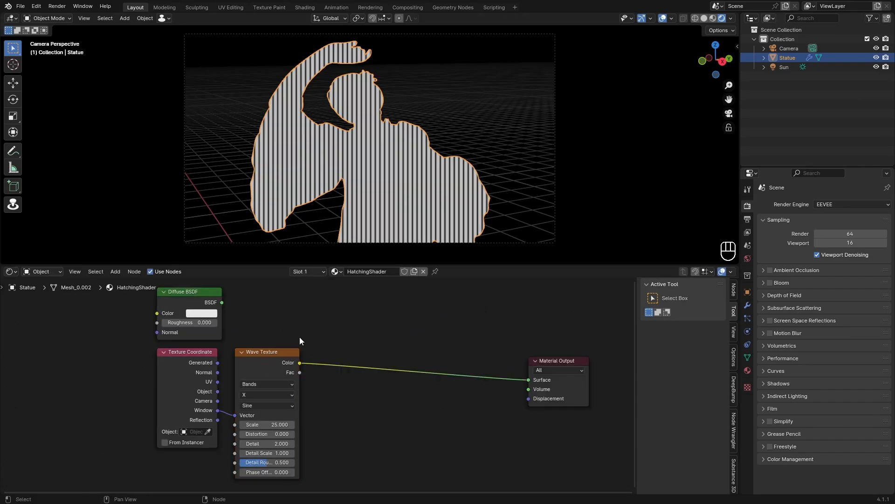
Set the Wave Texture's distortion to 2, detail to 15 and detail roughness to 0.75.
click(288, 352)
scroll(355, 155, up, 8)
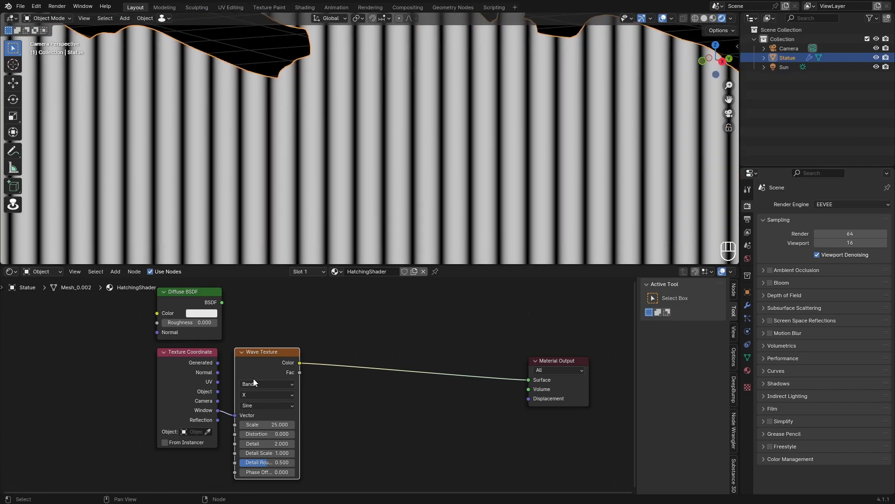
scroll(310, 411, up, 2)
scroll(375, 168, up, 4)
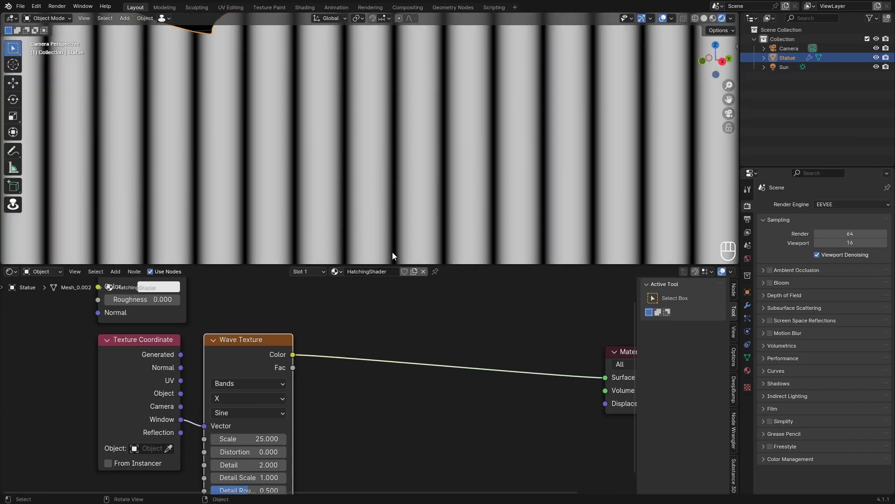
middle_drag(345, 428, 377, 398)
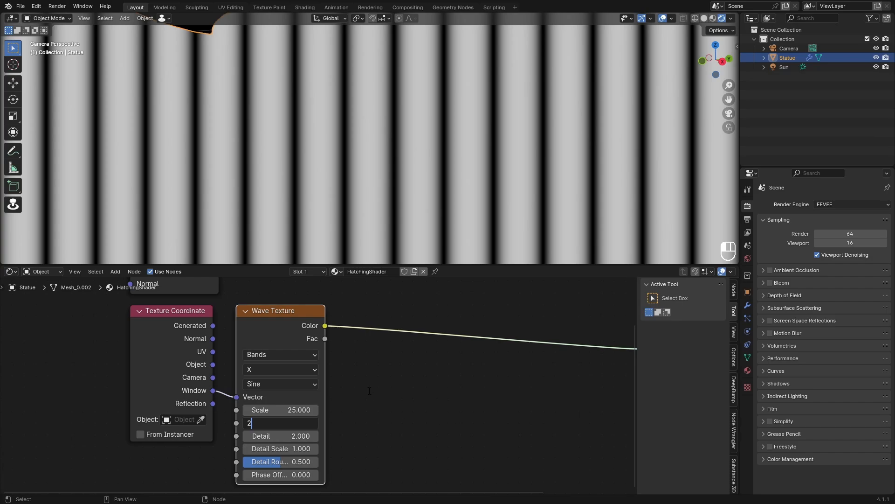
key(Return)
middle_drag(368, 431, 374, 391)
drag(285, 398, 318, 400)
middle_drag(319, 400, 308, 388)
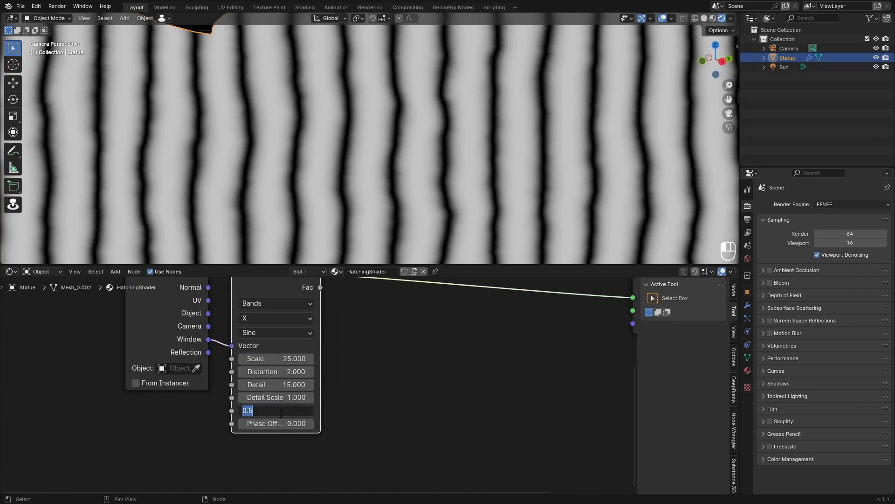
key(Return)
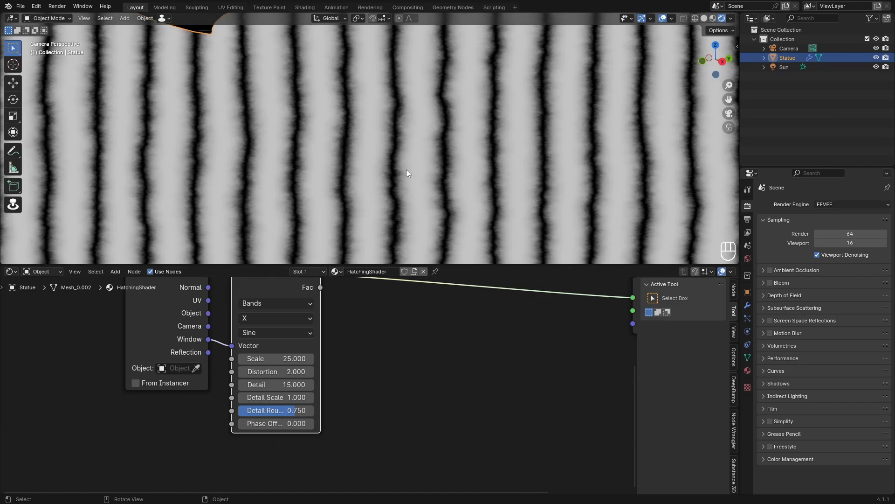
Compare other distortion amounts on the Wave Texture, including 1, and return the distortion to 2.
shift+drag(282, 371, 312, 372)
click(289, 371)
text(1)
key(Return)
click(289, 372)
text(2)
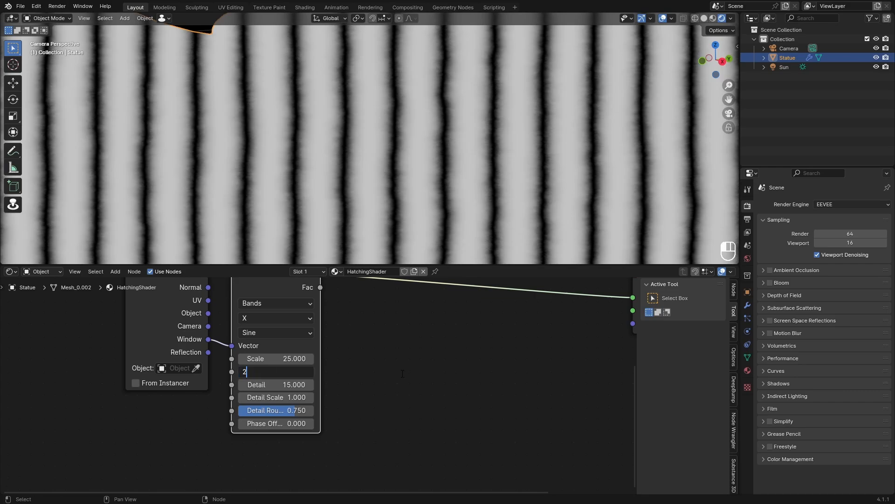
key(Return)
Add a Shader to RGB node after the Diffuse BSDF and preview its colour through the Material Output.
scroll(437, 174, down, 5)
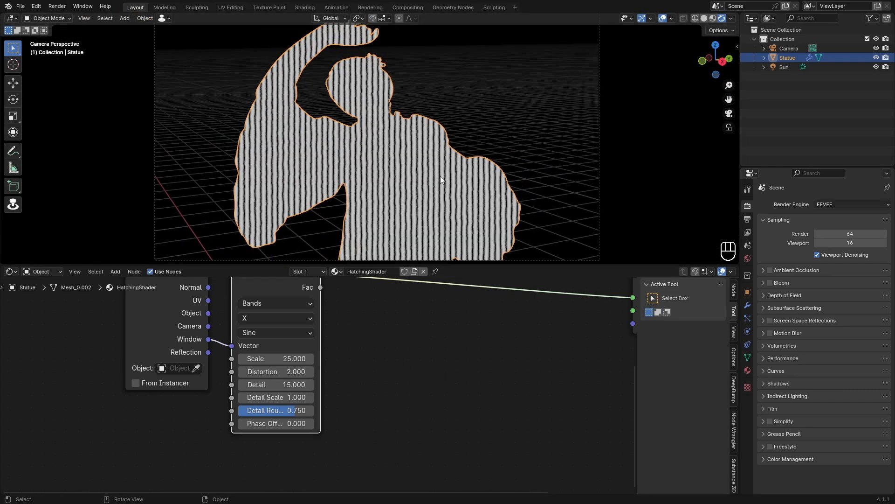
middle_drag(343, 303, 322, 379)
scroll(322, 378, down, 6)
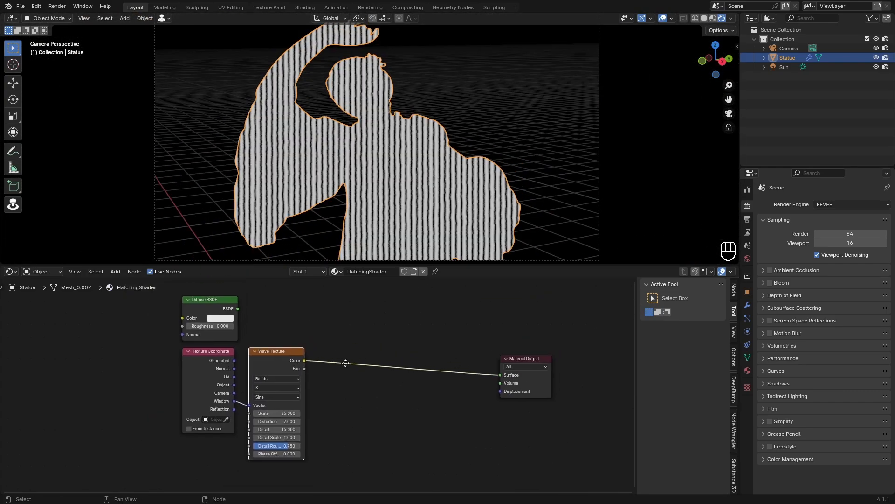
scroll(354, 172, up, 7)
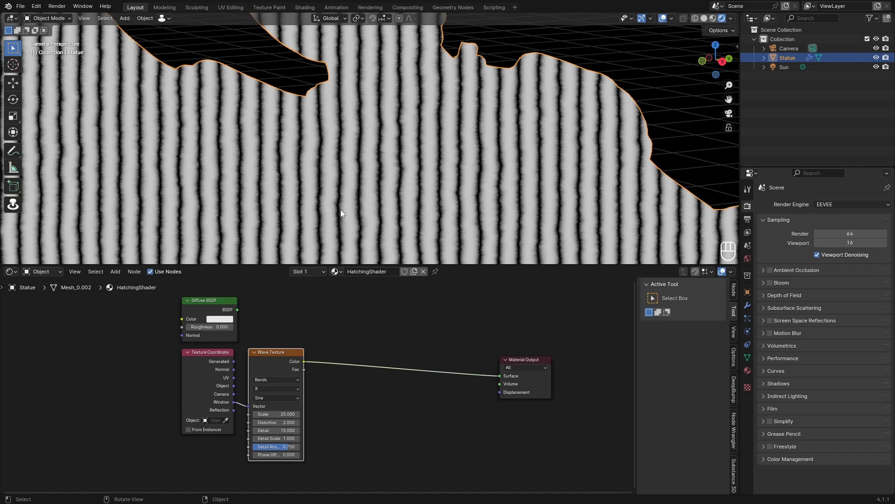
shift+middle_drag(340, 209, 350, 186)
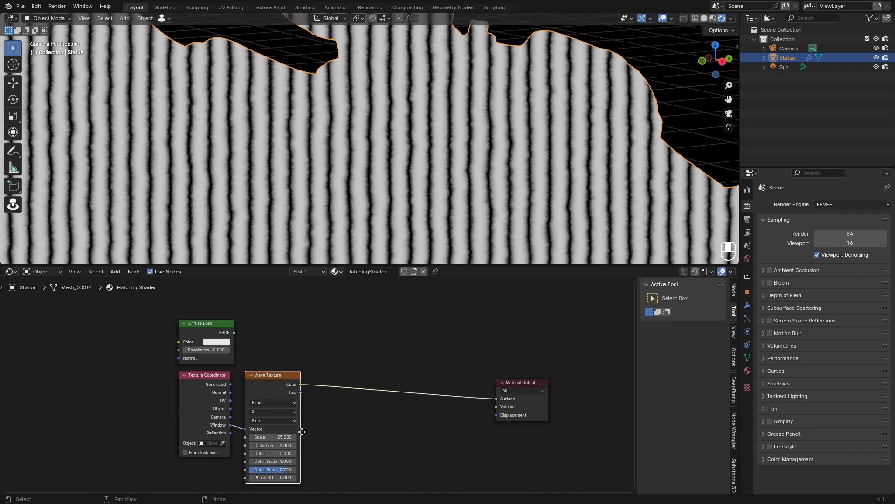
scroll(242, 309, up, 2)
drag(198, 354, 319, 340)
text(sha)
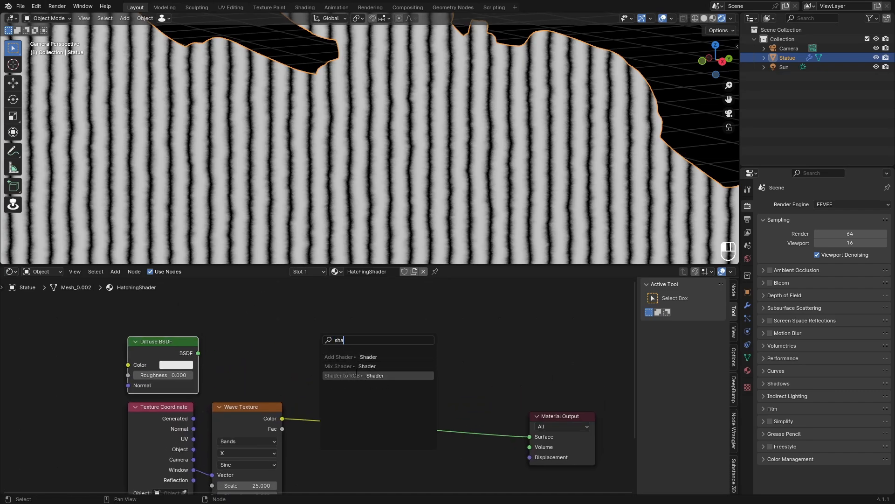
click(358, 376)
click(250, 376)
ctrl+shift+click(245, 344)
scroll(303, 200, down, 3)
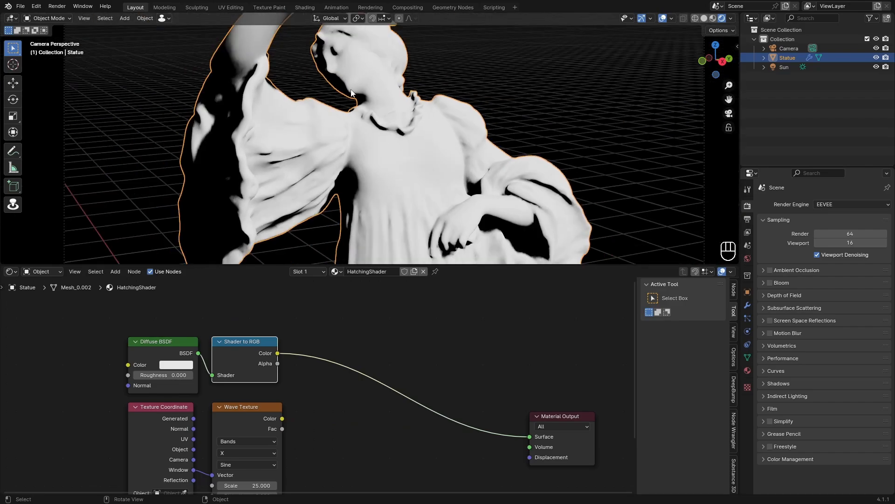
Insert a Math node between Shader to RGB and Material Output, set to Subtract with Clamp enabled.
scroll(394, 170, down, 4)
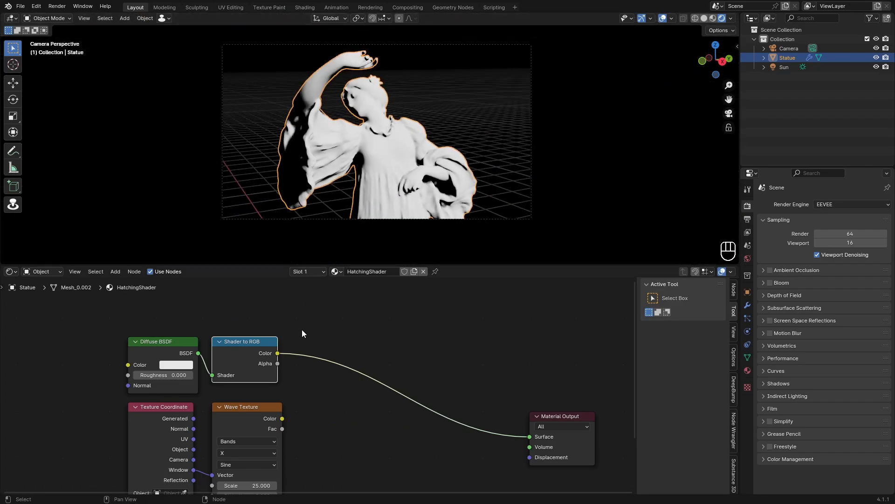
middle_drag(385, 350, 384, 328)
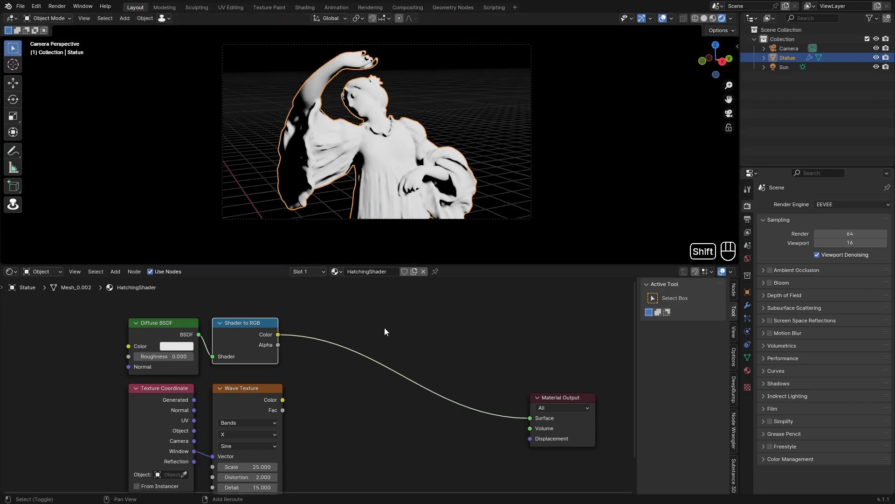
key(shift+a)
text(math)
key(Return)
click(387, 347)
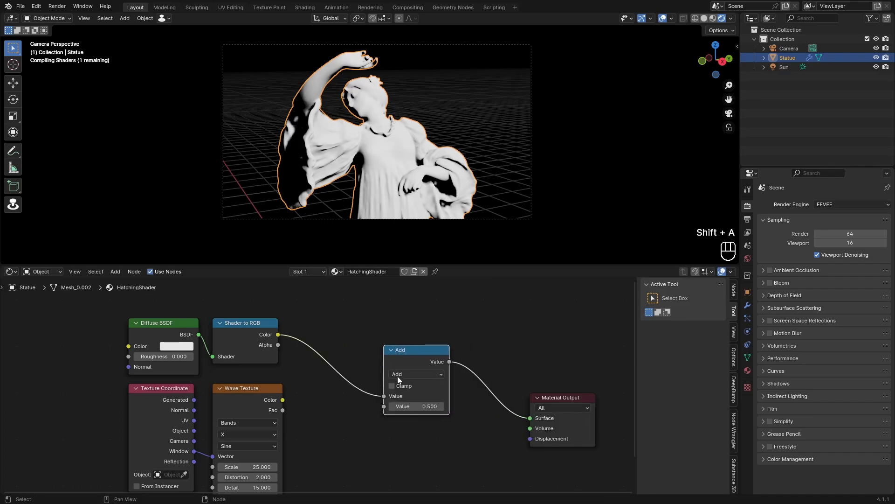
click(398, 375)
click(403, 269)
Rewire the Subtract node so the Wave Texture colour feeds its first value and the Shader to RGB colour its second.
scroll(290, 381, up, 1)
mouse_move(390, 396)
mouse_down()
mouse_move(373, 416)
mouse_move(394, 411)
mouse_up()
drag(278, 401, 389, 397)
scroll(330, 133, up, 4)
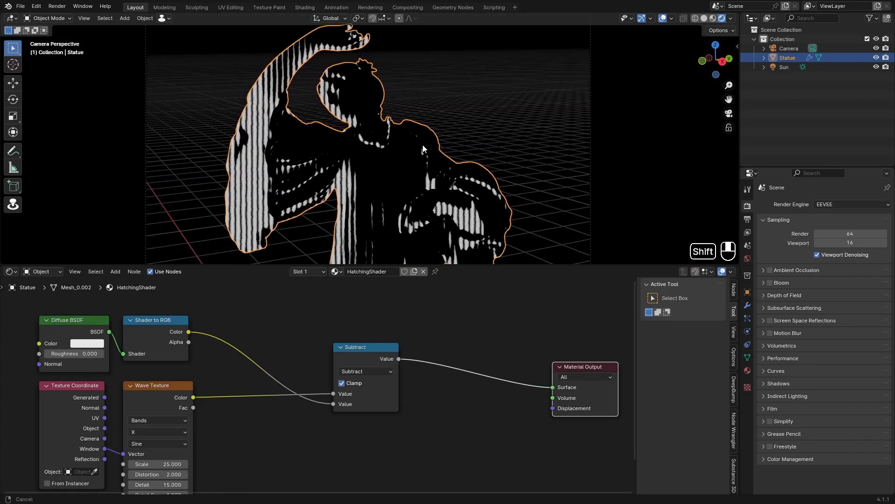
scroll(415, 177, up, 4)
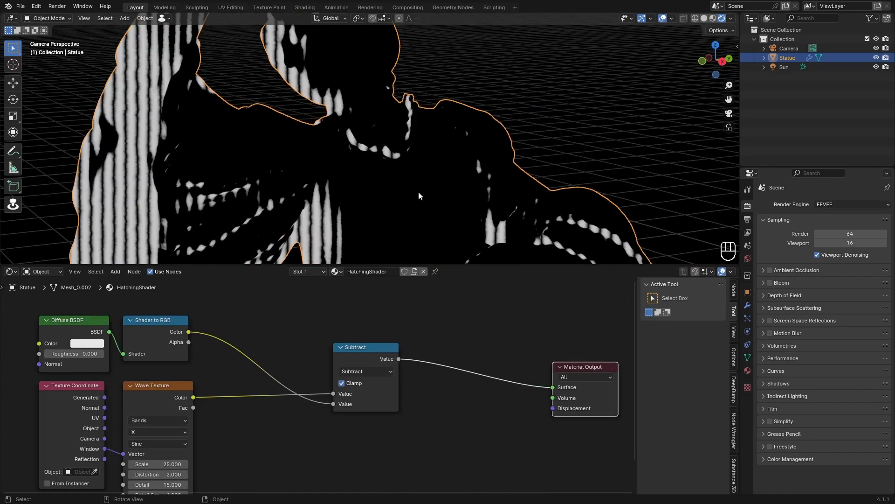
shift+middle_drag(385, 220, 346, 178)
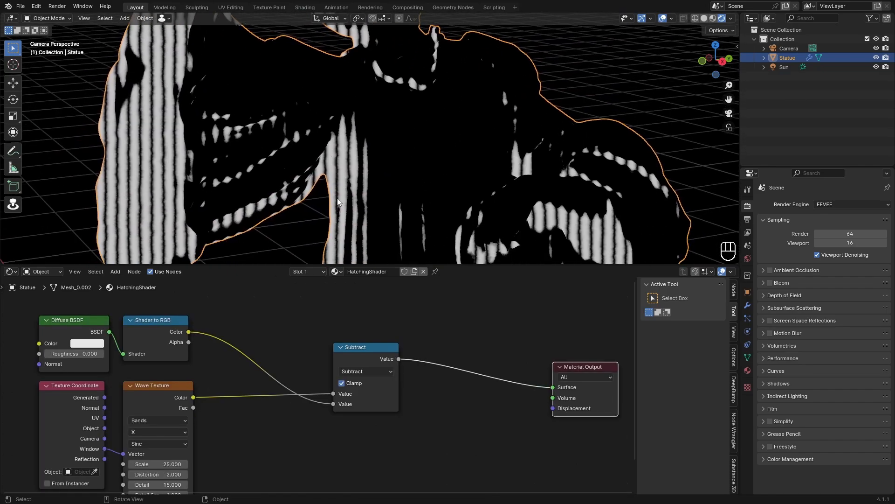
Add a Mix Color node before Material Output with the Subtract result as Factor, the Shader to RGB colour as A and black as B.
click(419, 314)
key(shift+a)
text(mix)
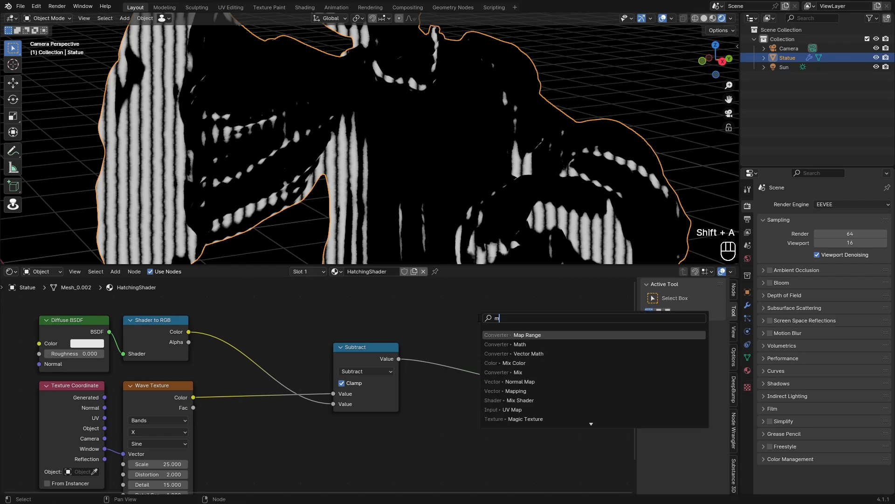
key(Return)
click(461, 328)
drag(450, 413, 450, 401)
mouse_move(188, 332)
mouse_down()
mouse_move(450, 419)
mouse_move(450, 413)
mouse_up()
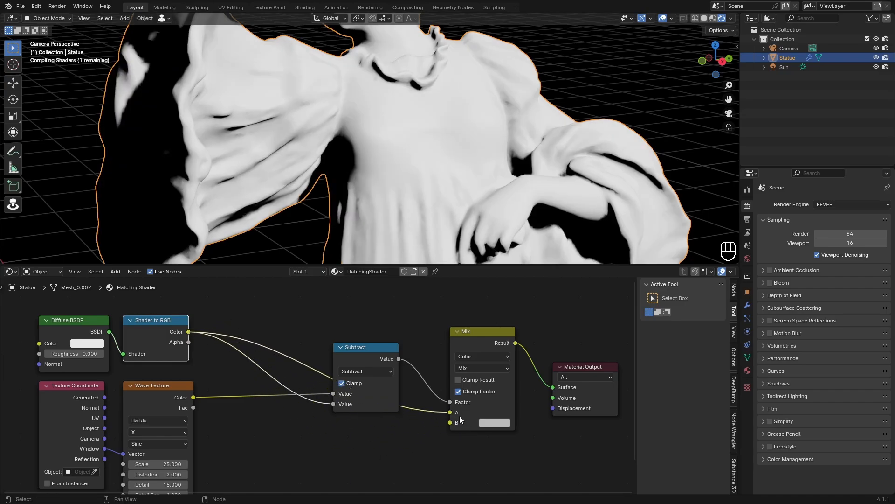
click(480, 420)
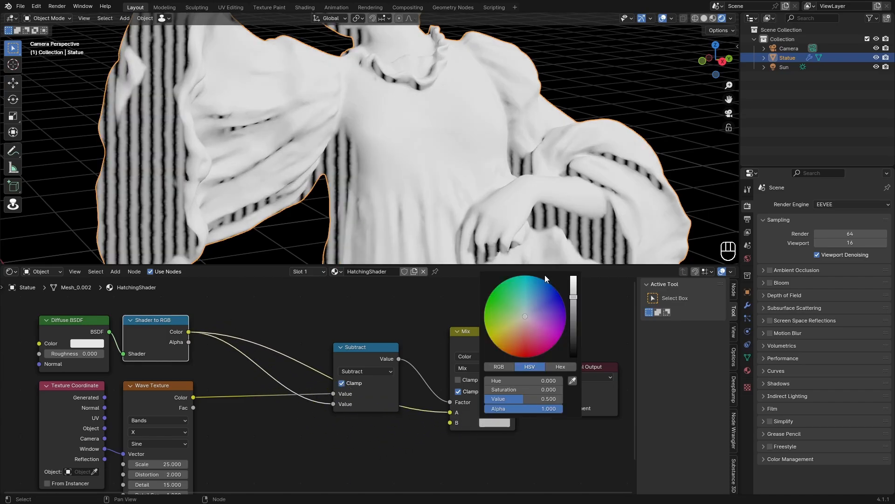
drag(574, 319, 574, 357)
Examine the statue's shading and dark areas from the camera view and a free perspective view.
scroll(381, 156, down, 2)
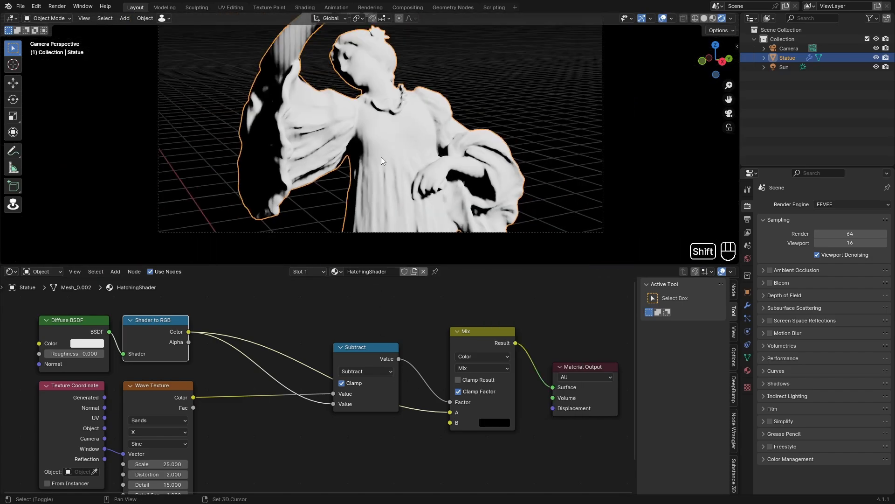
shift+middle_drag(381, 156, 365, 86)
scroll(371, 229, up, 3)
scroll(365, 236, down, 3)
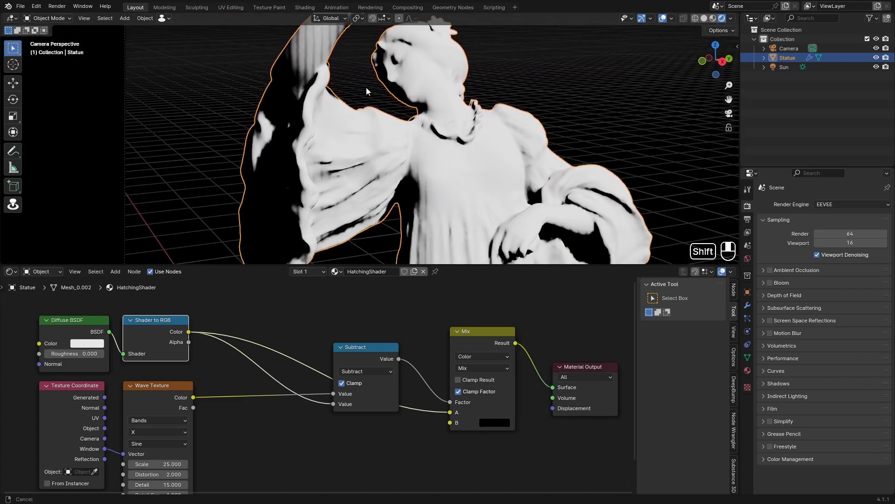
scroll(365, 89, up, 2)
key(KP_0)
key(KP_0)
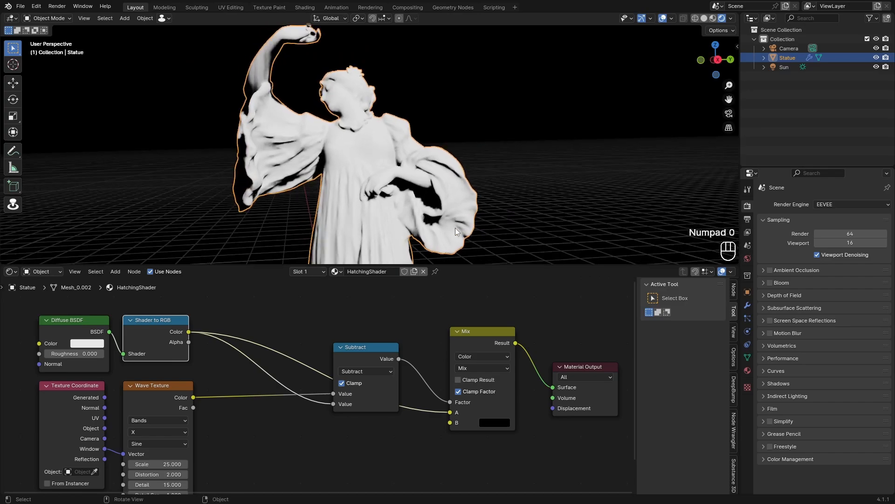
shift+middle_drag(498, 223, 491, 208)
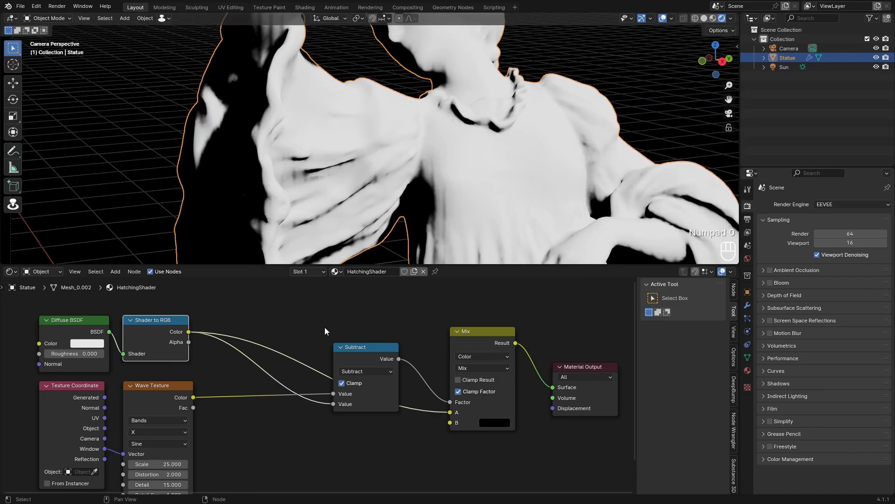
Insert a Map Range node between the Wave Texture's colour and the Subtract node's first value.
click(266, 307)
scroll(311, 358, down, 2)
key(shift+a)
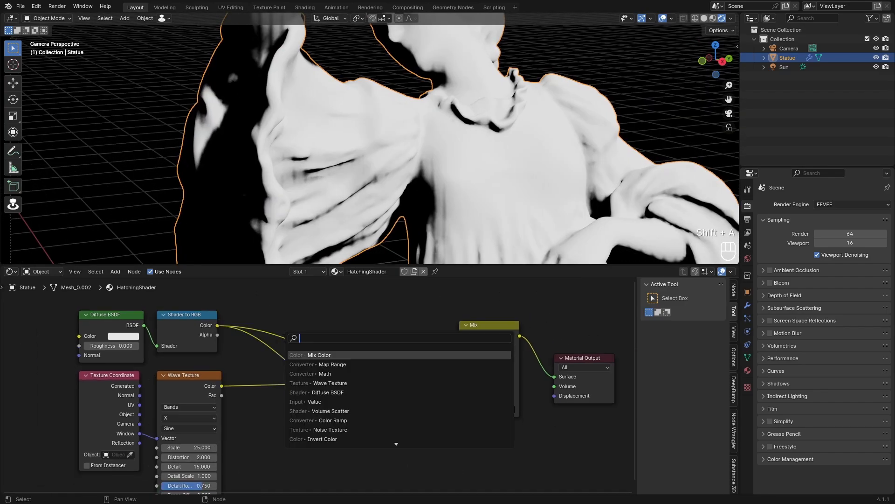
text(map)
click(306, 374)
click(268, 384)
middle_drag(321, 435, 326, 386)
scroll(326, 385, up, 1)
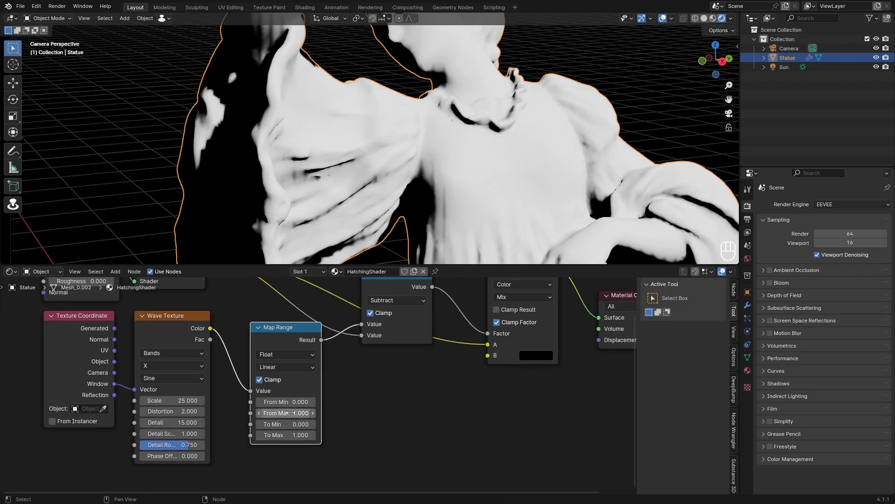
scroll(319, 384, up, 1)
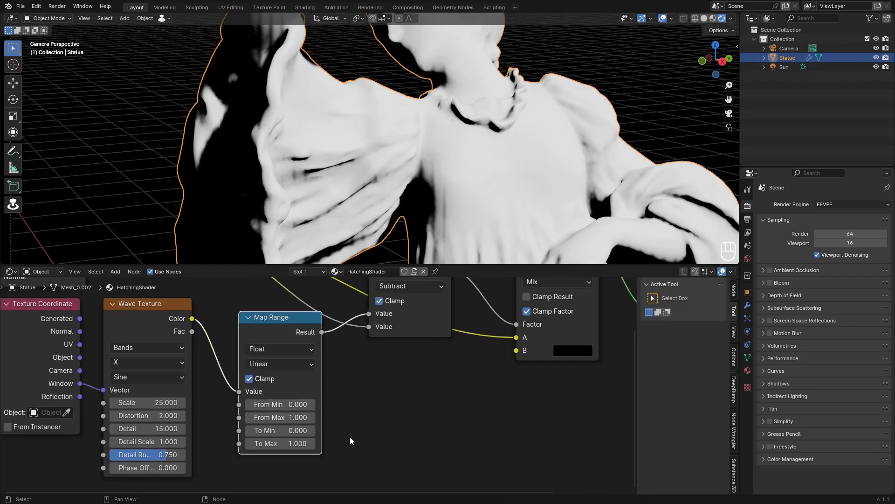
Set the Map Range node's To Min to 1 and To Max to 3, and check the hatching on the statue.
double_click(280, 431)
text(1)
key(Return)
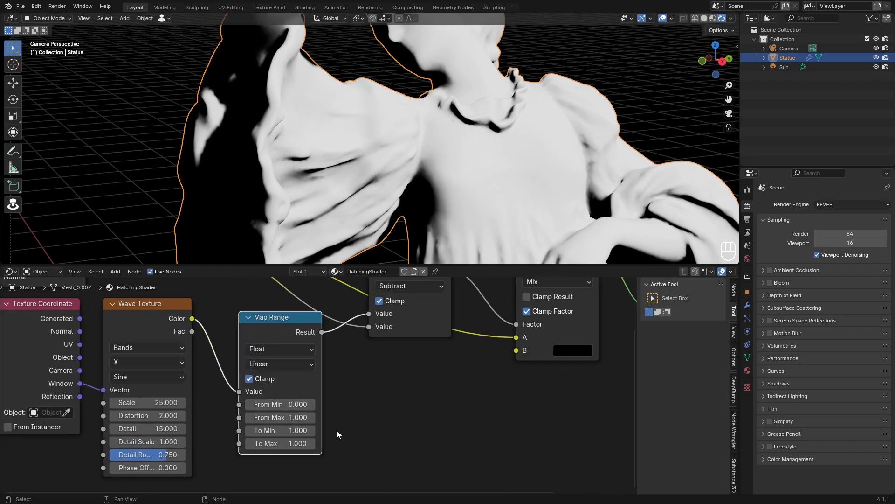
double_click(277, 443)
text(3)
key(Return)
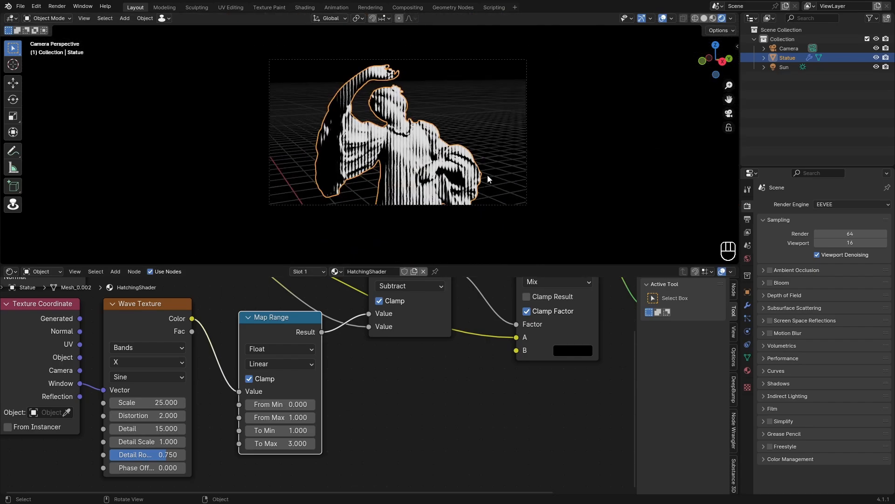
scroll(448, 139, up, 3)
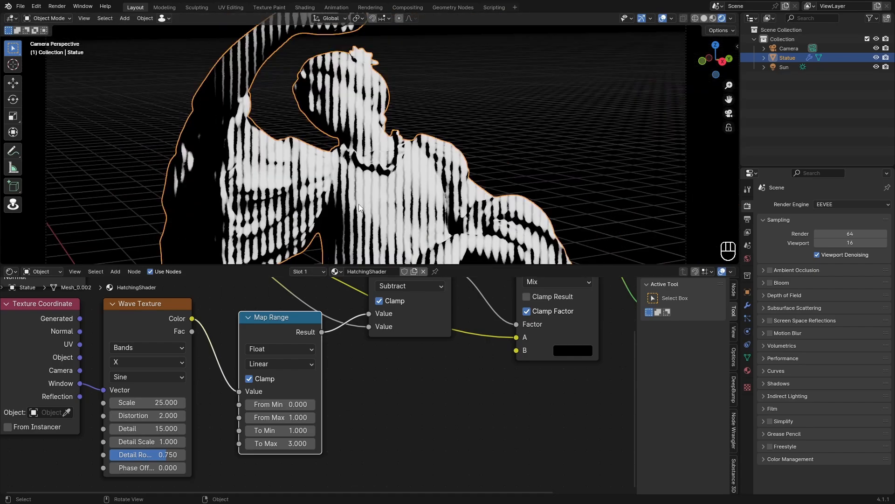
scroll(359, 203, up, 2)
Set the Wave Texture's scale to 81.8 and its bands direction to Diagonal, and inspect the hatching up close.
scroll(379, 335, down, 3)
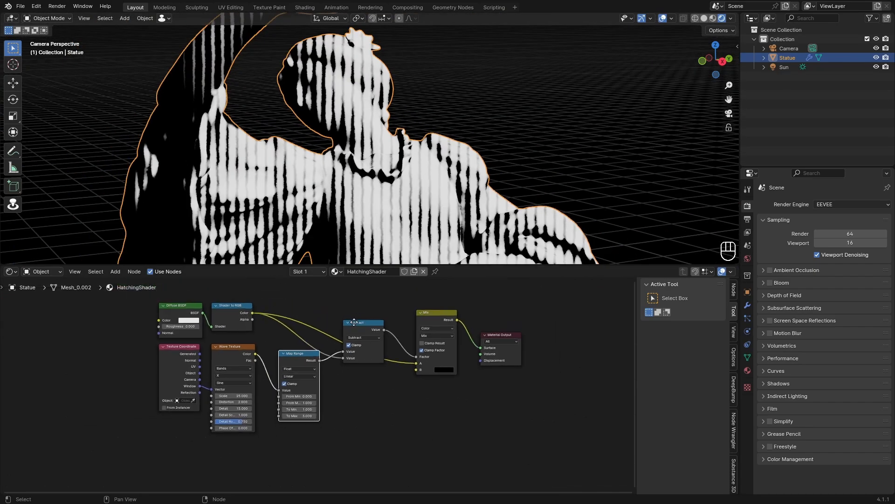
scroll(319, 385, up, 2)
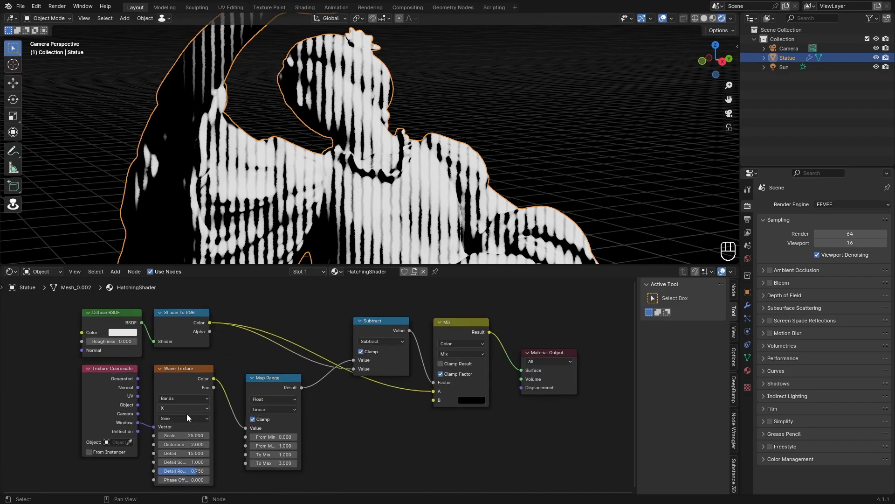
drag(179, 433, 228, 433)
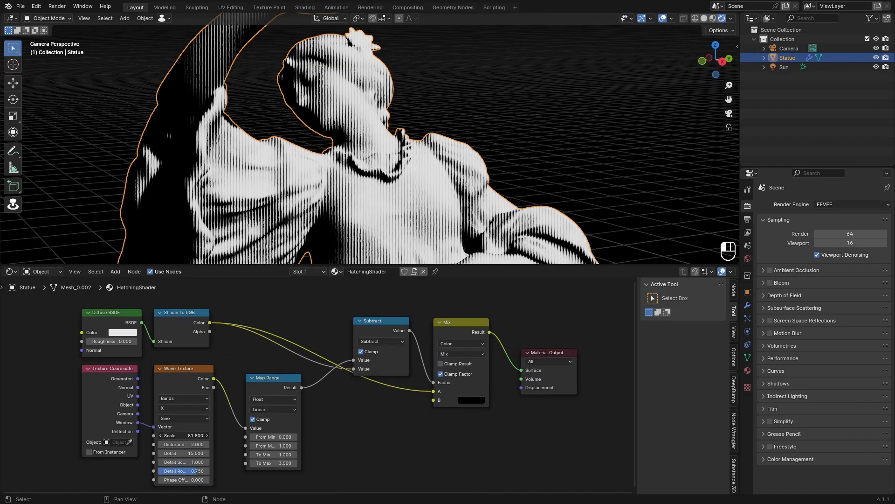
scroll(257, 401, up, 3)
click(186, 357)
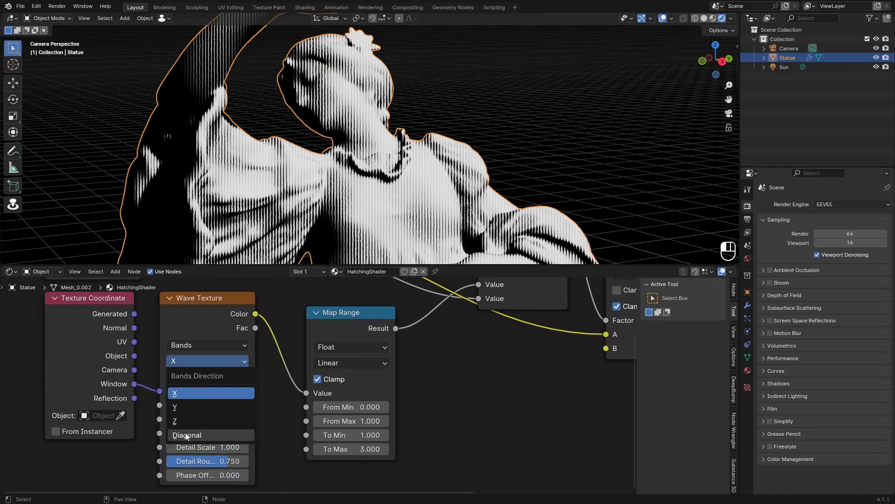
click(210, 434)
mouse_move(327, 139)
shift+middle_down()
mouse_move(395, 105)
mouse_move(434, 128)
shift+middle_up()
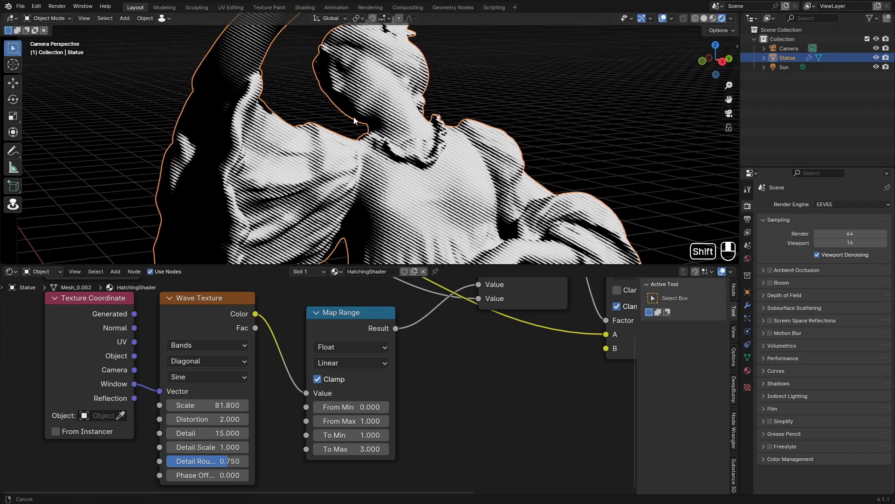
scroll(454, 138, down, 5)
scroll(433, 128, up, 8)
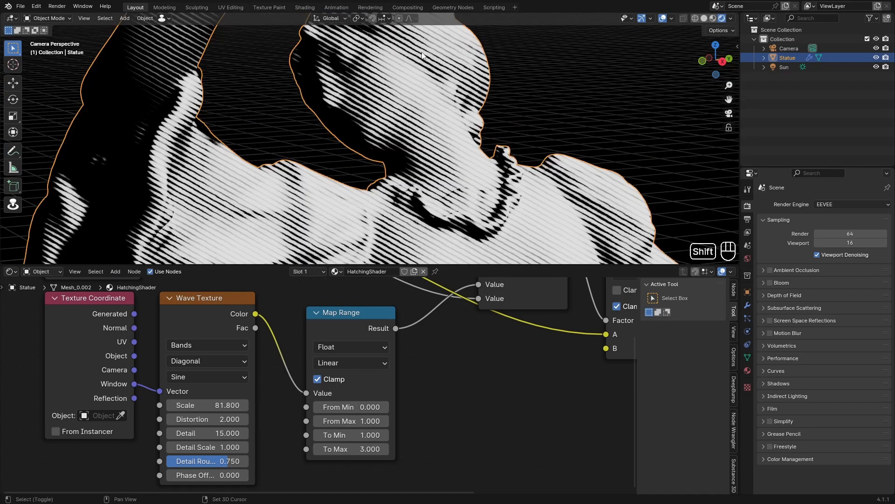
shift+middle_drag(431, 54, 388, 114)
scroll(390, 145, down, 8)
scroll(410, 298, down, 3)
Tint the Diffuse BSDF colour a pale peach and deselect the statue to inspect it without its outline.
middle_drag(411, 298, 396, 351)
scroll(254, 355, up, 2)
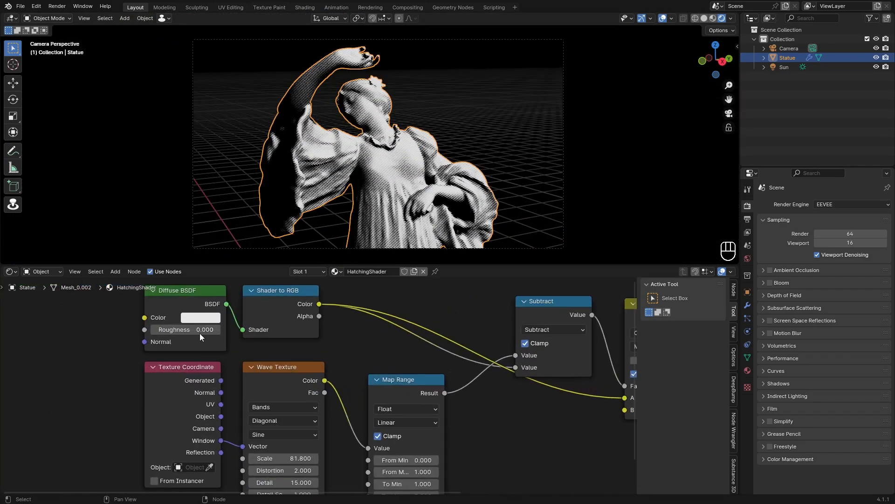
click(200, 318)
drag(233, 195, 229, 201)
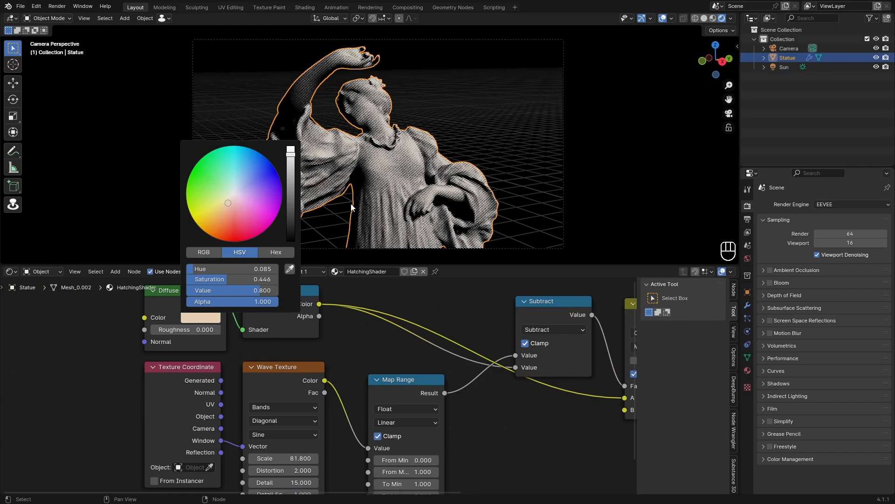
scroll(318, 191, up, 5)
click(209, 311)
scroll(367, 177, down, 5)
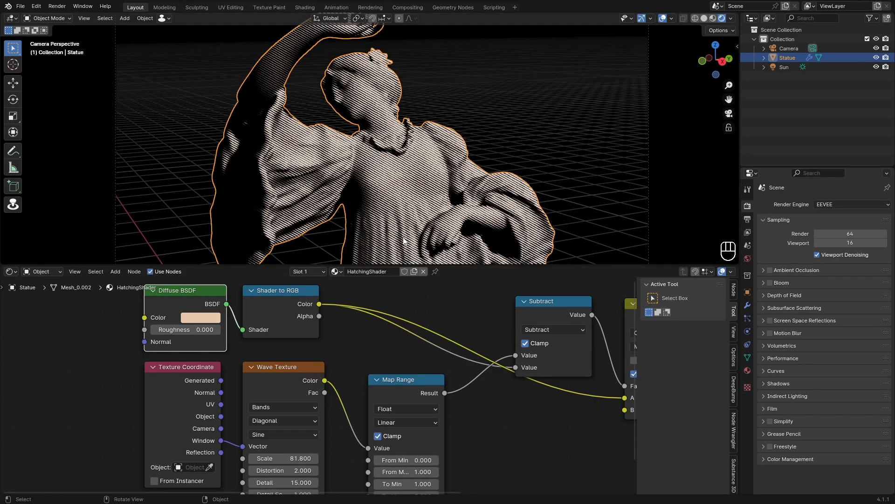
click(487, 152)
scroll(486, 151, up, 6)
scroll(486, 152, down, 4)
Try other To Max values on the Map Range node and undo the changes.
middle_drag(315, 472, 279, 365)
scroll(284, 366, up, 2)
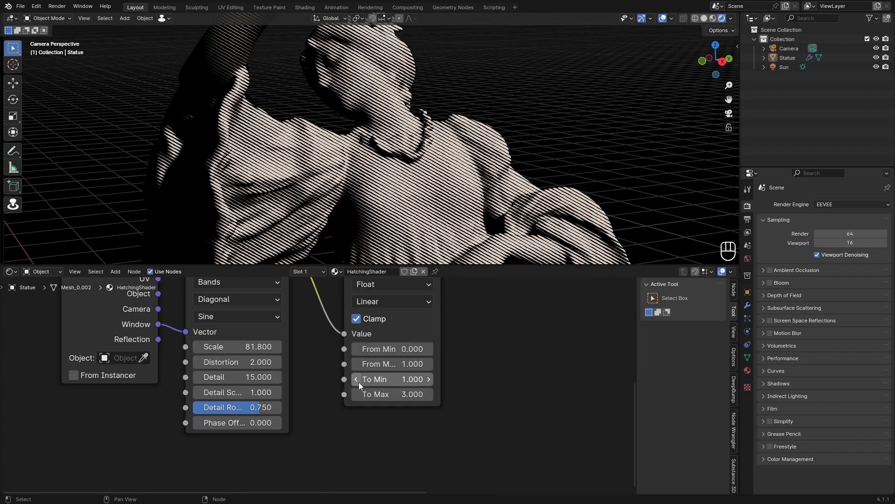
mouse_move(376, 394)
mouse_down()
mouse_move(457, 394)
mouse_move(364, 394)
mouse_move(375, 379)
mouse_move(365, 379)
mouse_move(395, 379)
mouse_up()
key(ctrl+z)
key(ctrl+z)
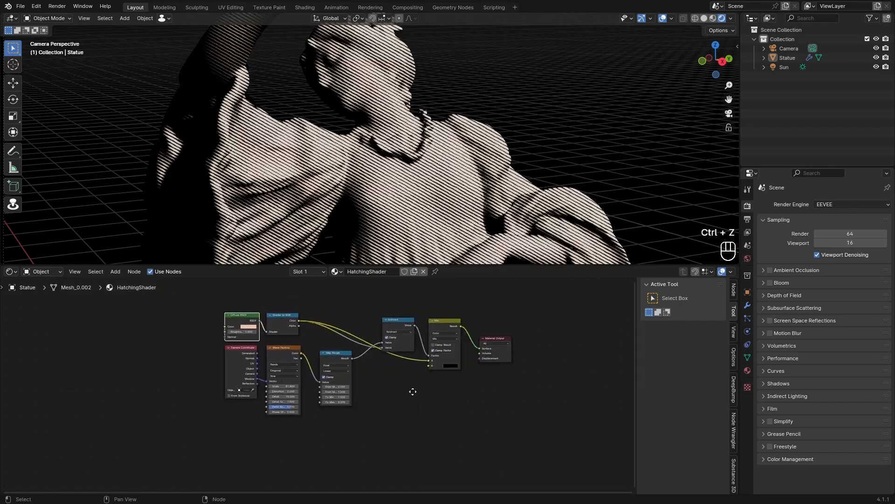
Group all the shader nodes except Material Output into a node group.
middle_drag(414, 392, 412, 394)
click(439, 414)
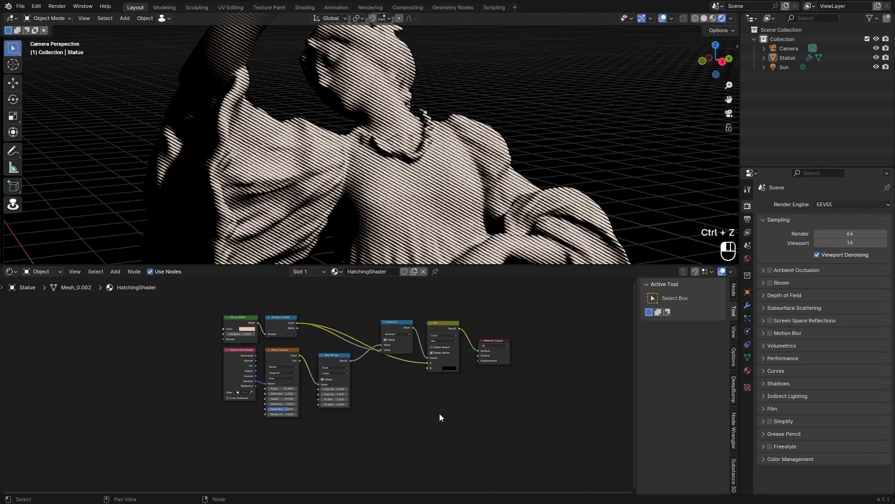
drag(440, 416, 211, 301)
key(ctrl+g)
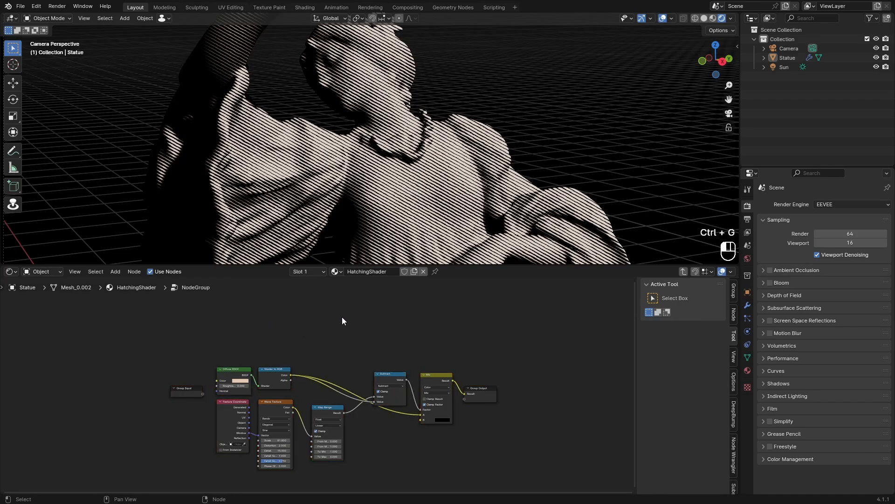
Expose the Diffuse BSDF's Color, Roughness and Normal and the Mix node's B colour as inputs on the Group Input node.
scroll(220, 396, up, 3)
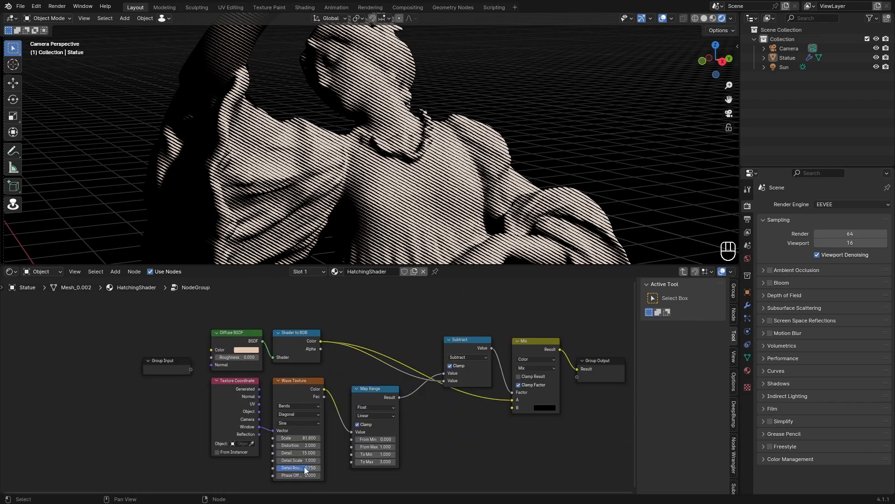
scroll(240, 429, up, 2)
drag(161, 333, 130, 362)
drag(160, 344, 130, 384)
scroll(298, 376, down, 1)
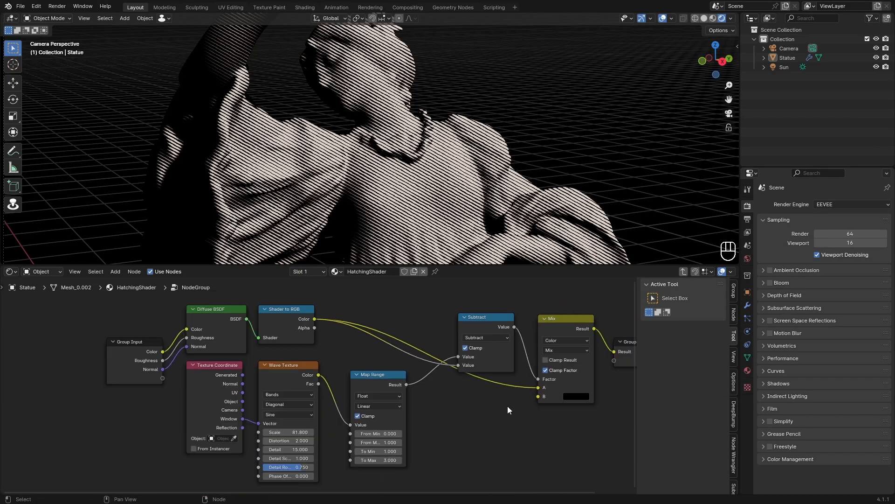
drag(539, 396, 163, 381)
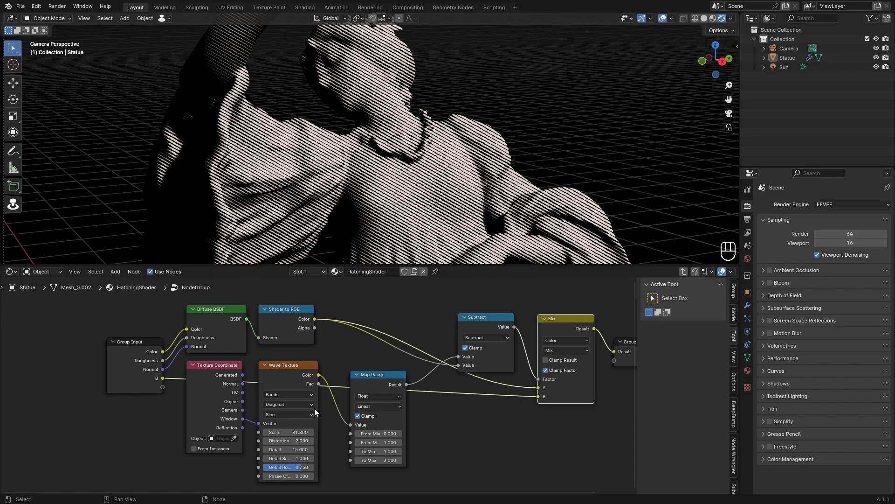
Expose the Wave Texture's Scale and Distortion and the Map Range's To Min as inputs on the Group Input node.
middle_drag(284, 438, 317, 439)
drag(291, 431, 195, 390)
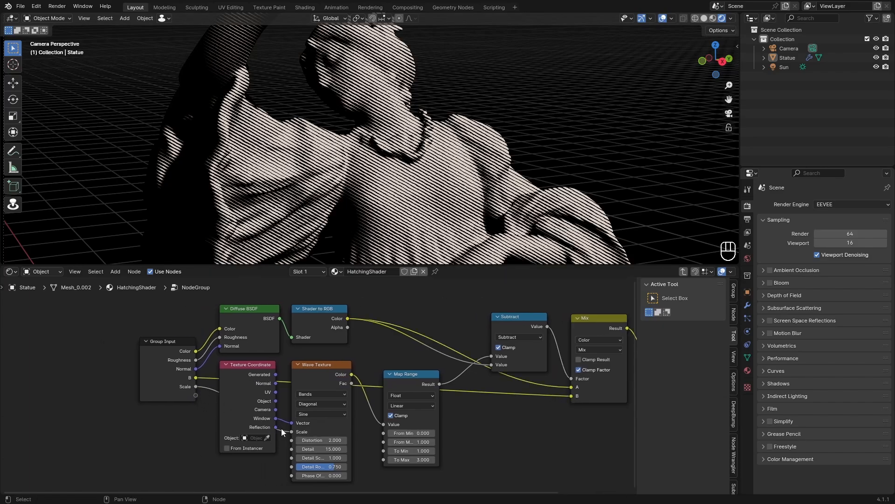
drag(291, 440, 195, 395)
shift+scroll(354, 463, down, 2)
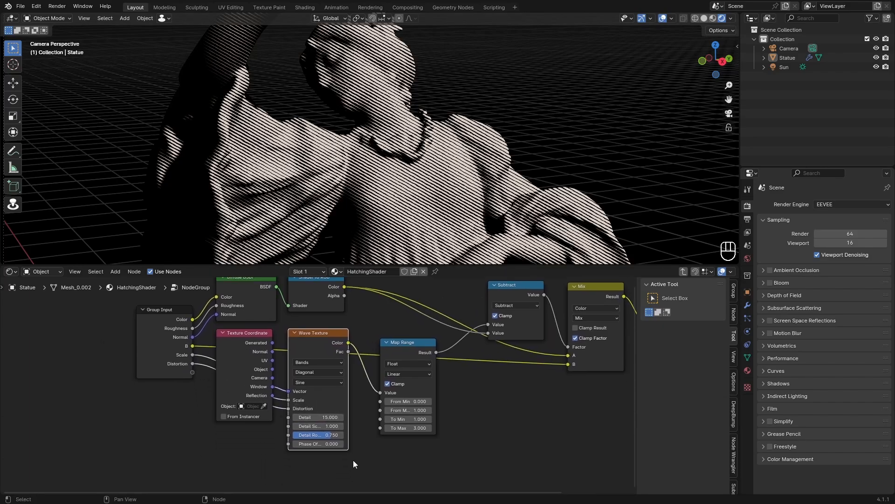
shift+scroll(354, 417, up, 2)
drag(376, 443, 193, 403)
Rename the group's B input to Pencil Color in the group interface.
middle_drag(192, 417, 243, 428)
scroll(212, 407, up, 1)
click(194, 368)
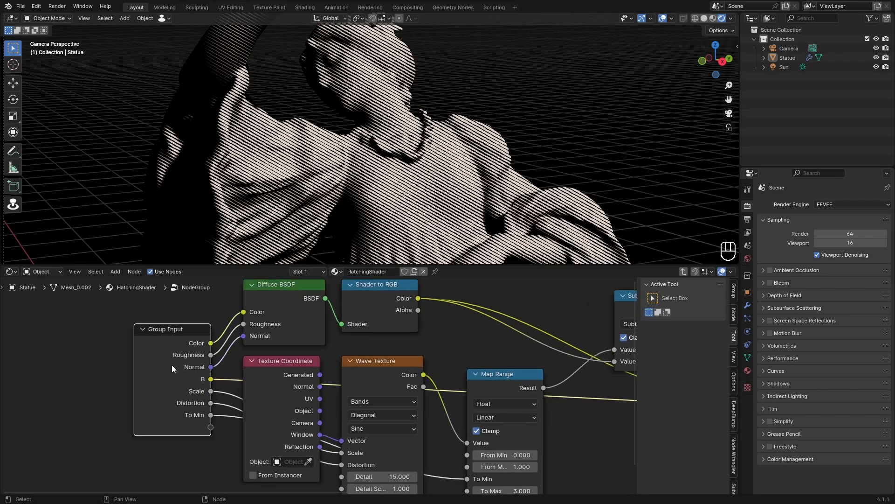
click(736, 294)
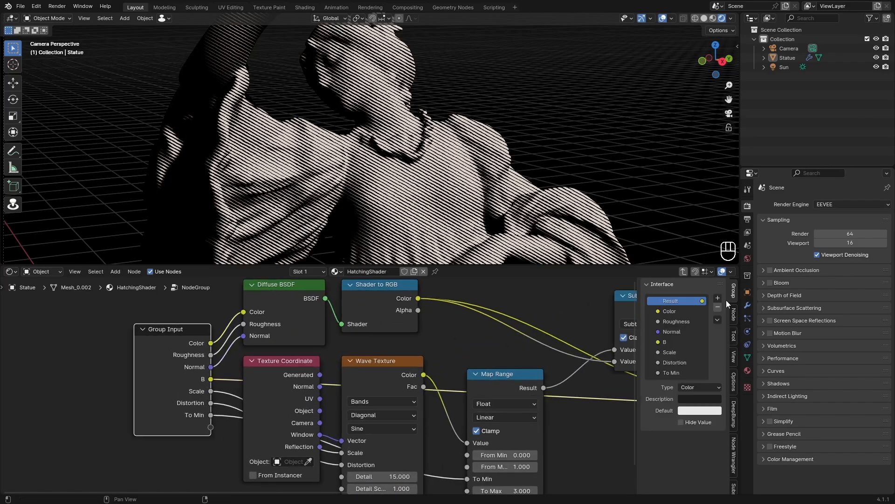
click(674, 311)
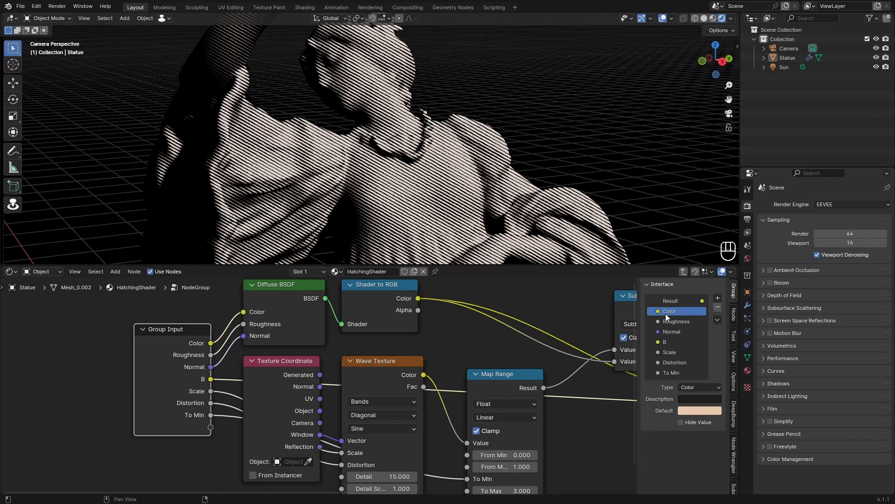
click(674, 322)
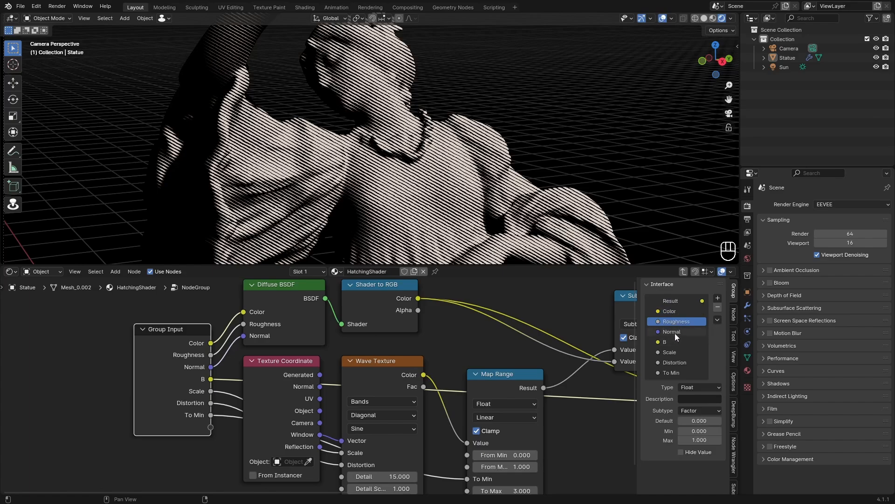
double_click(674, 343)
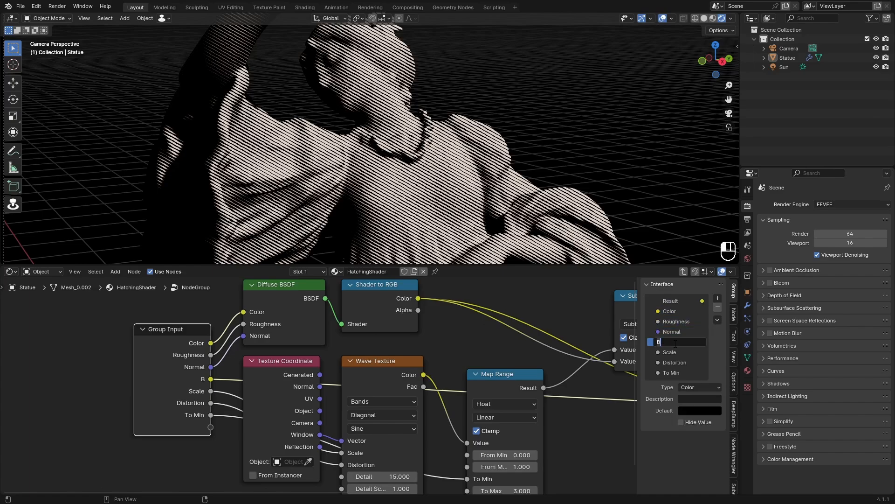
key(BackSpace)
text(Pencil Color)
click(675, 353)
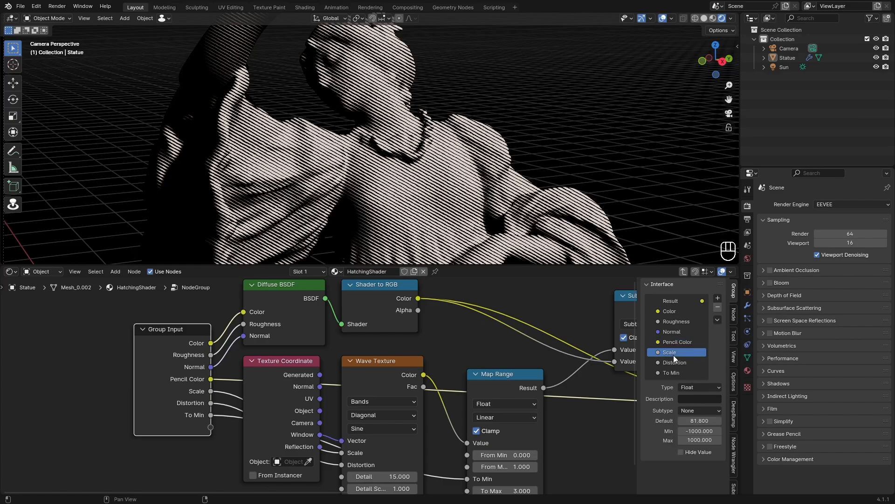
Rename the group's To Min input to Lightness.
click(676, 363)
double_click(672, 372)
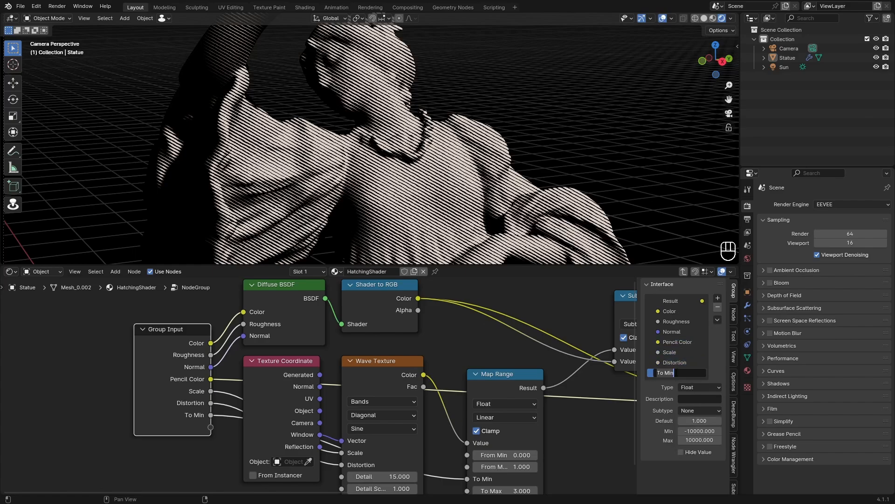
text(Lightness)
key(Return)
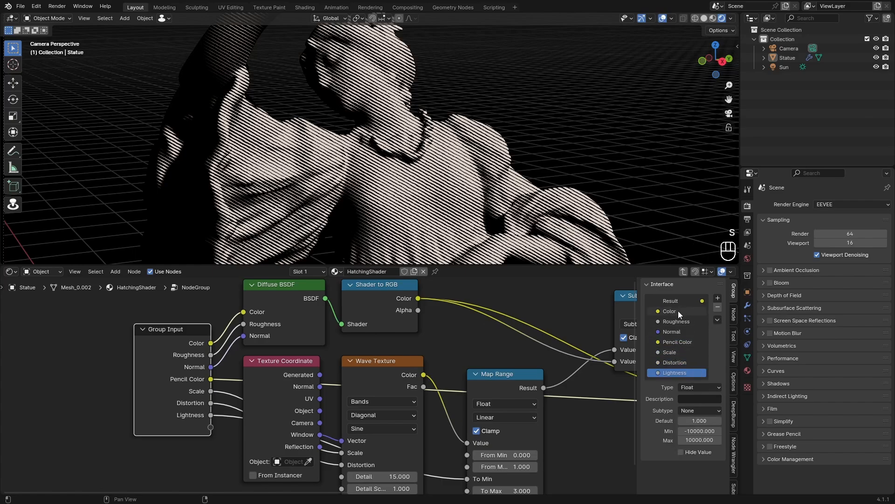
Reorder the group inputs as Scale, Distortion, Lightness, Color, Pencil Color, Roughness, Normal, and exit the node group.
click(666, 353)
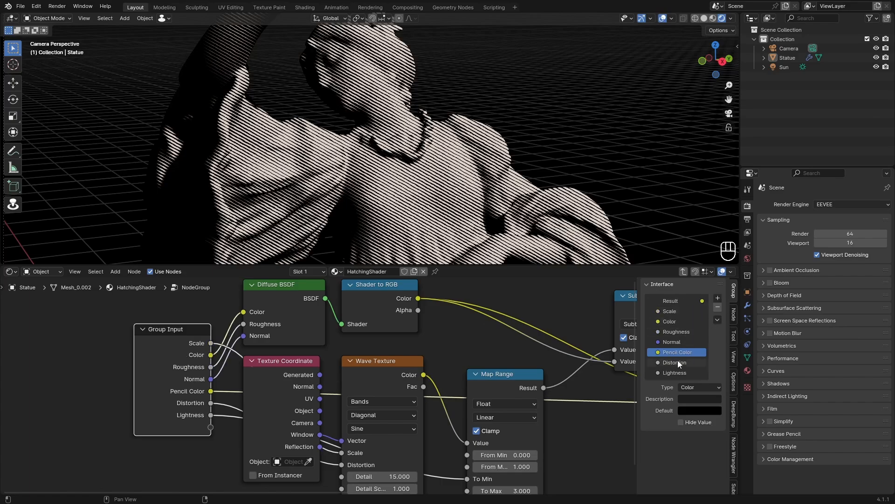
scroll(213, 371, down, 3)
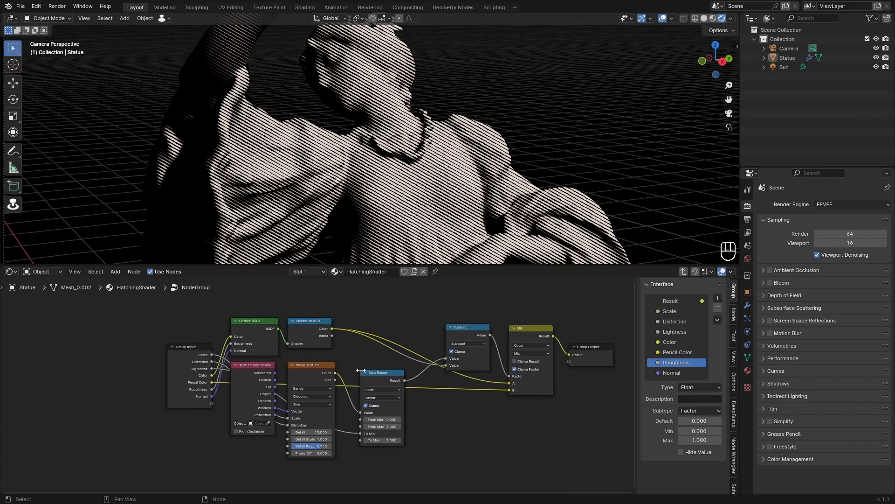
key(Tab)
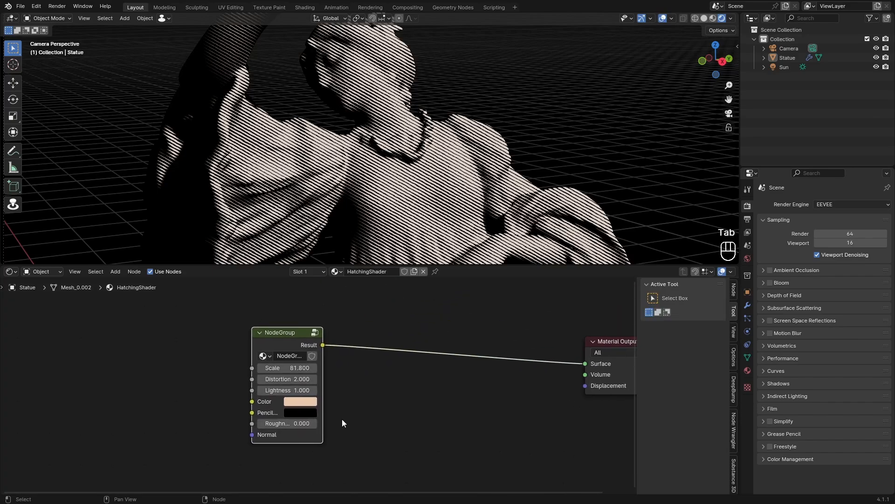
Rename the node group HatchingShader and give it a fake user.
double_click(285, 357)
text(HatchingShader)
key(Return)
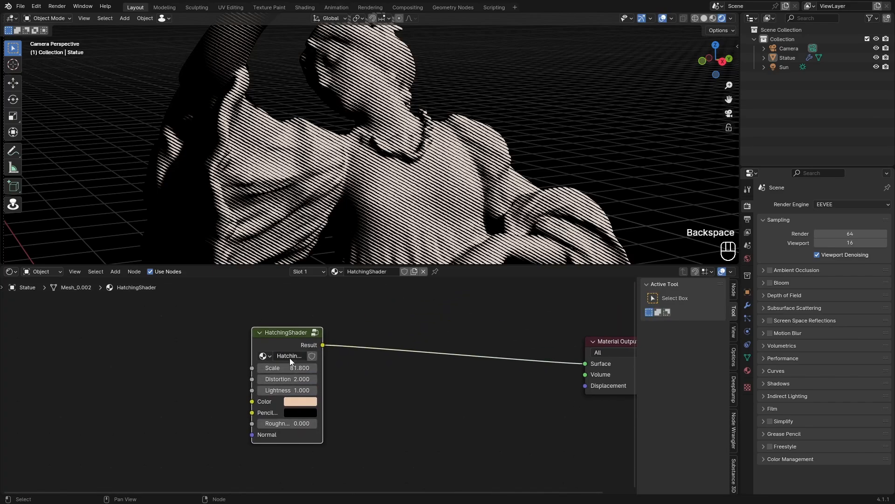
click(312, 357)
Widen the HatchingShader group node so its labels fit and move it closer to the Material Output node.
drag(252, 345, 224, 345)
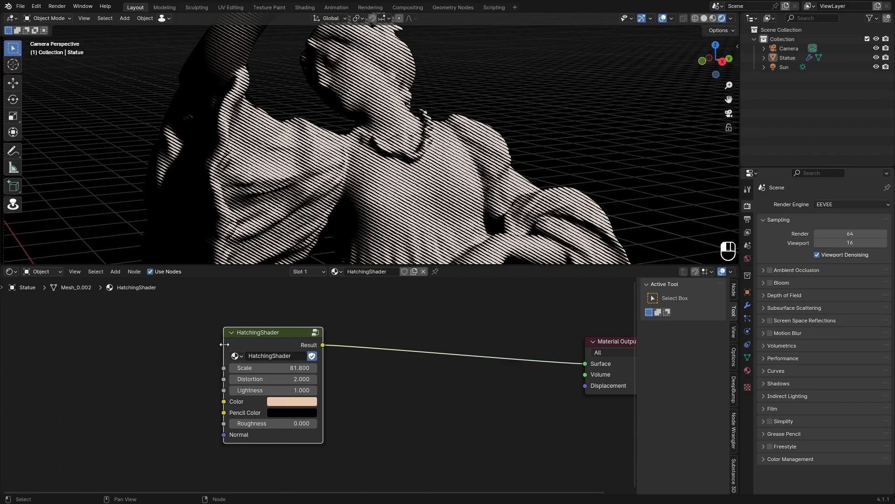
drag(280, 336, 520, 345)
mouse_move(582, 366)
middle_down()
mouse_move(417, 364)
mouse_move(442, 371)
middle_up()
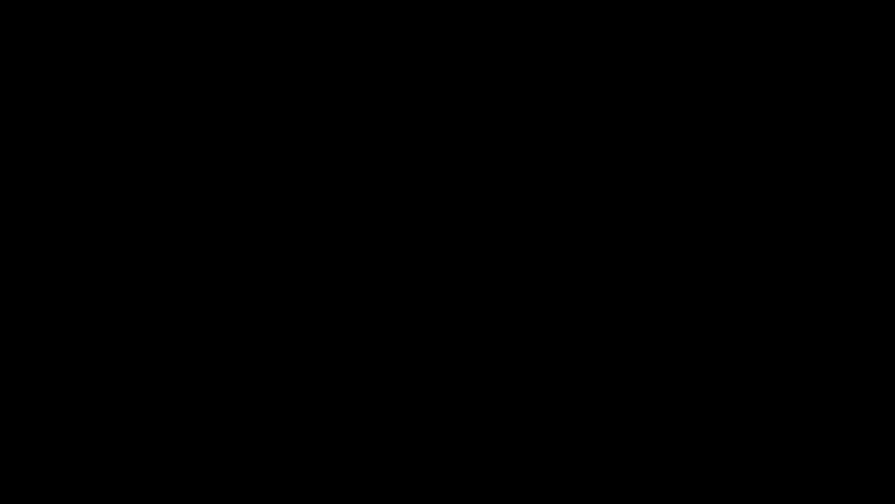